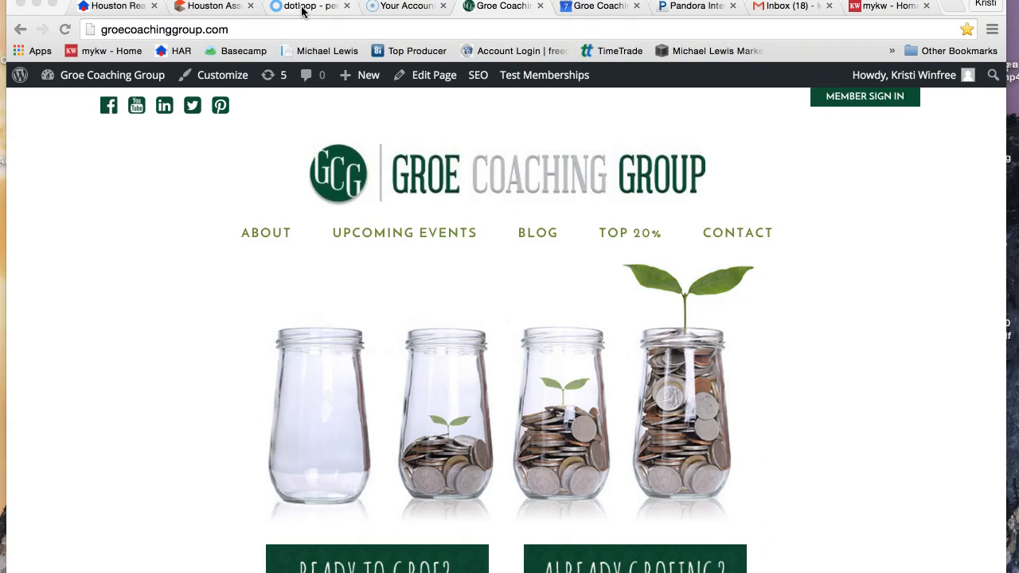
Switch to dotloop and open the details of the purchase loop that has the house photo.
left_click(297, 11)
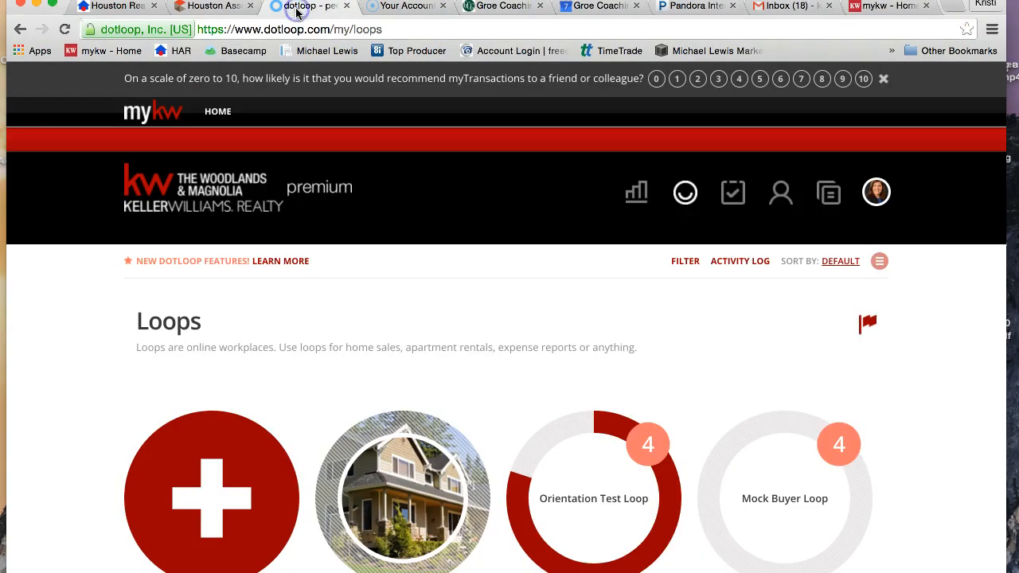
scroll(297, 319, "down", 4)
scroll(296, 319, "down", 10)
left_click(432, 320)
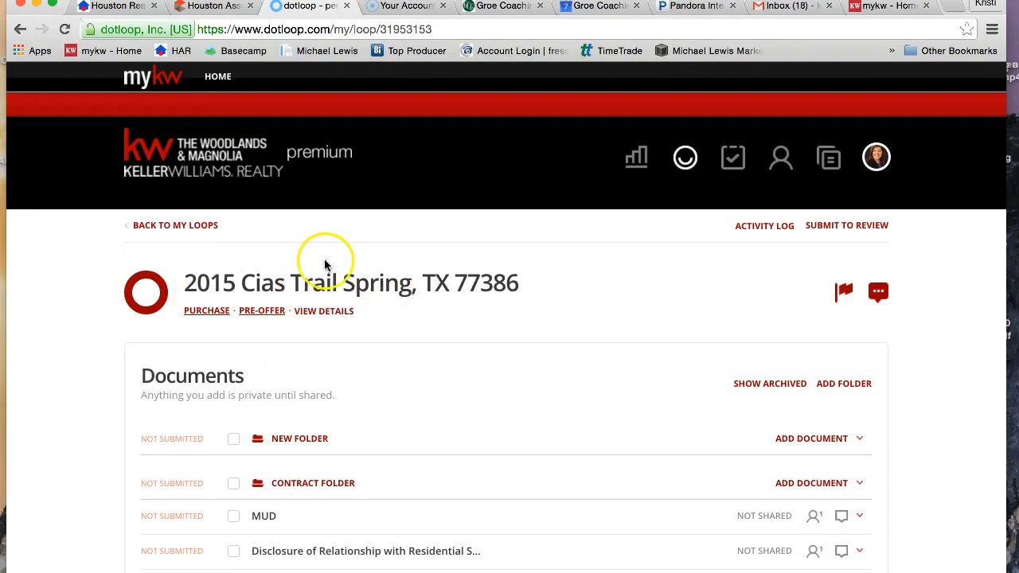
left_click(318, 311)
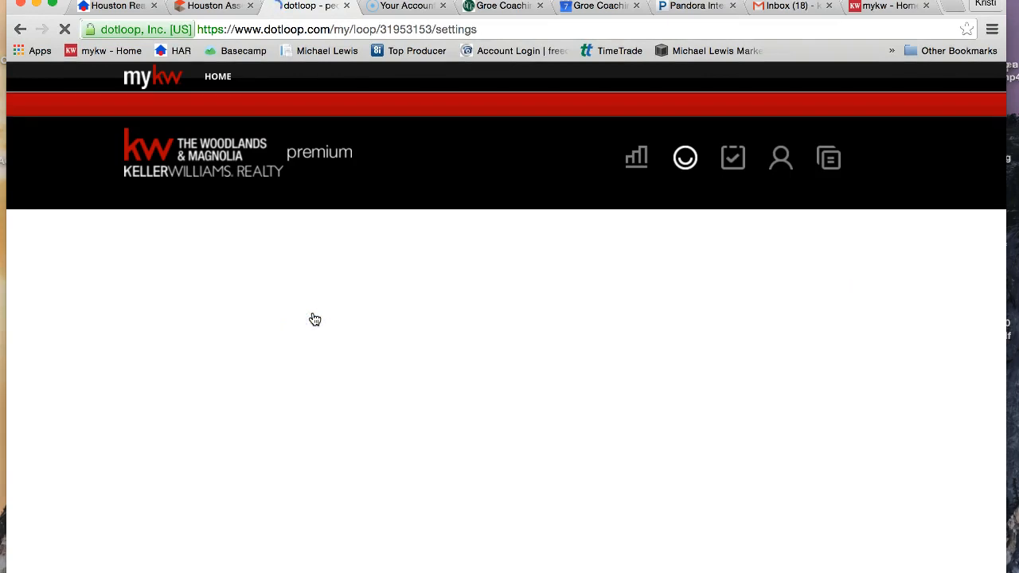
Review the loop's details and submit it to Greensheet, opening the new greensheet form.
scroll(314, 319, "down", 3)
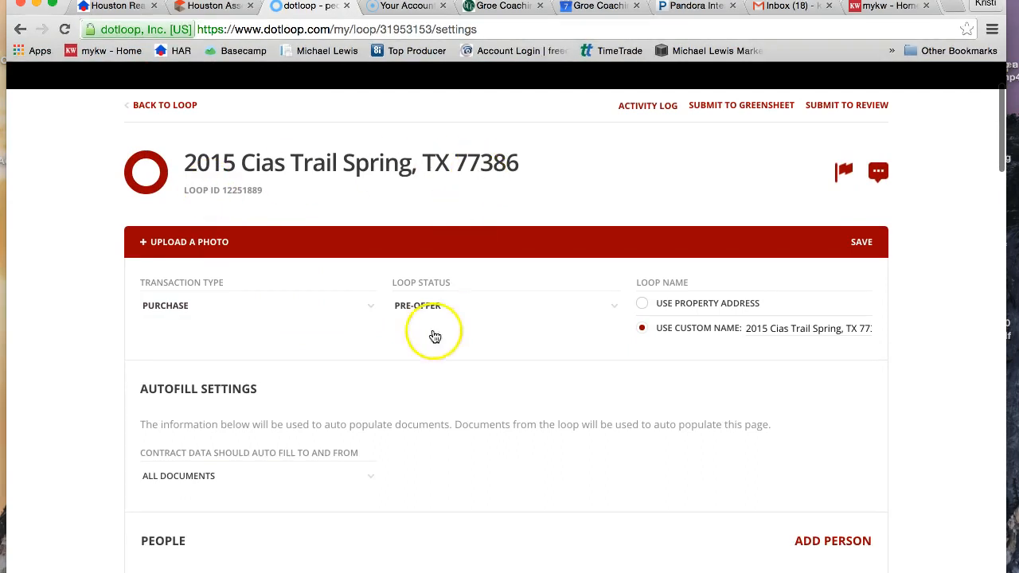
scroll(426, 407, "down", 7)
scroll(425, 402, "down", 10)
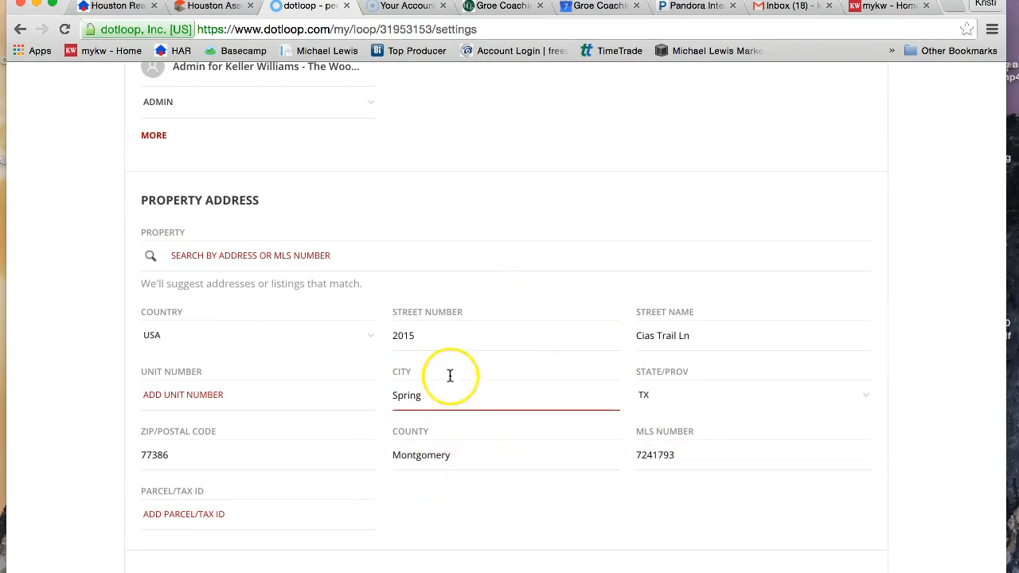
scroll(451, 375, "up", 10)
scroll(450, 375, "up", 8)
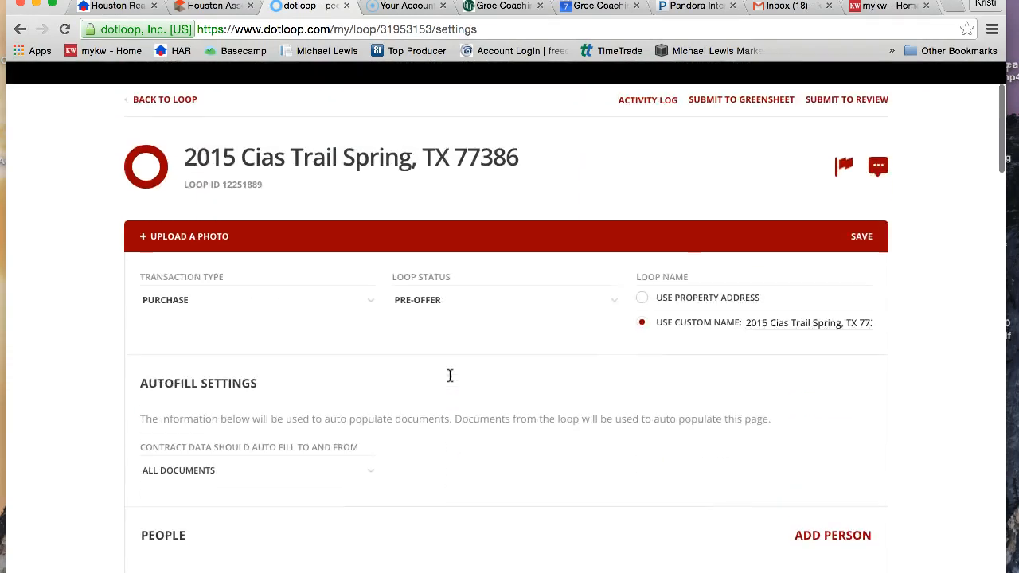
left_click(735, 155)
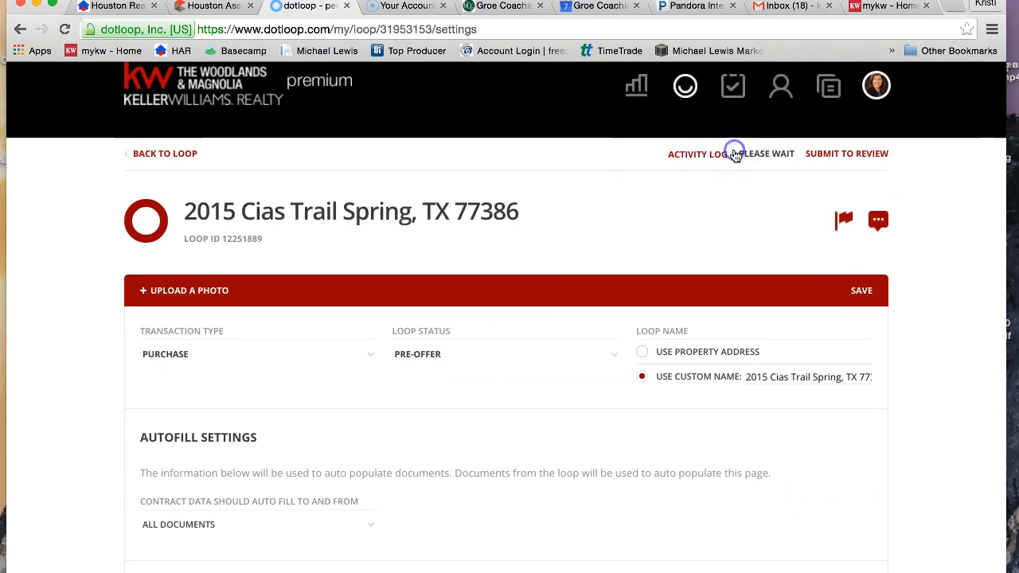
left_click(526, 160)
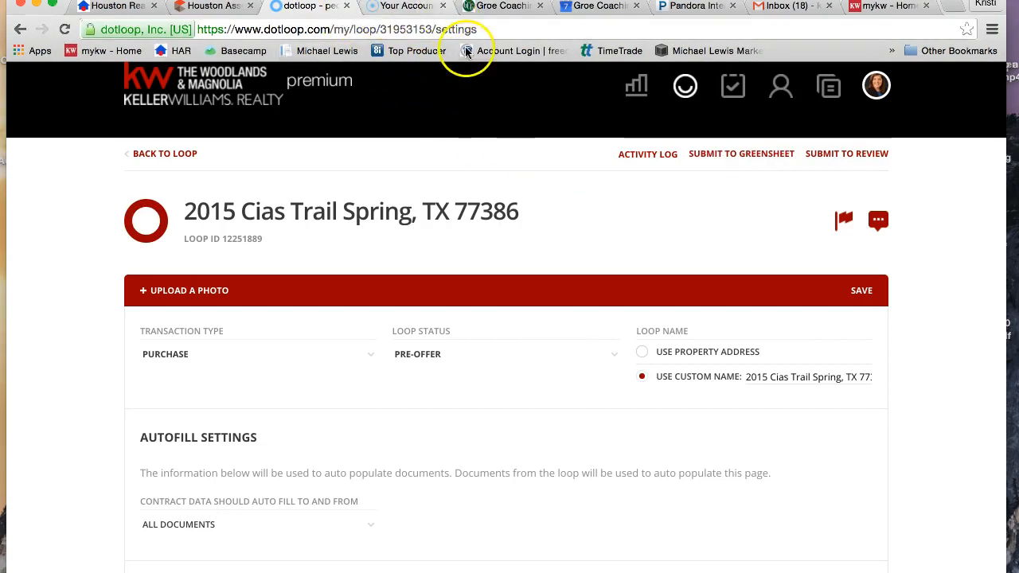
left_click(590, 203)
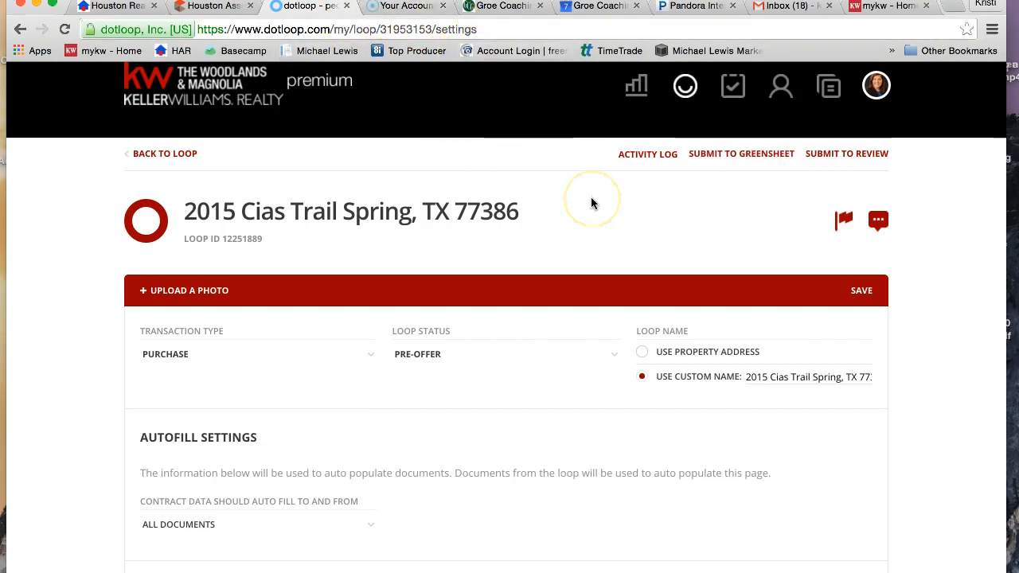
left_click(784, 154)
left_click(408, 211)
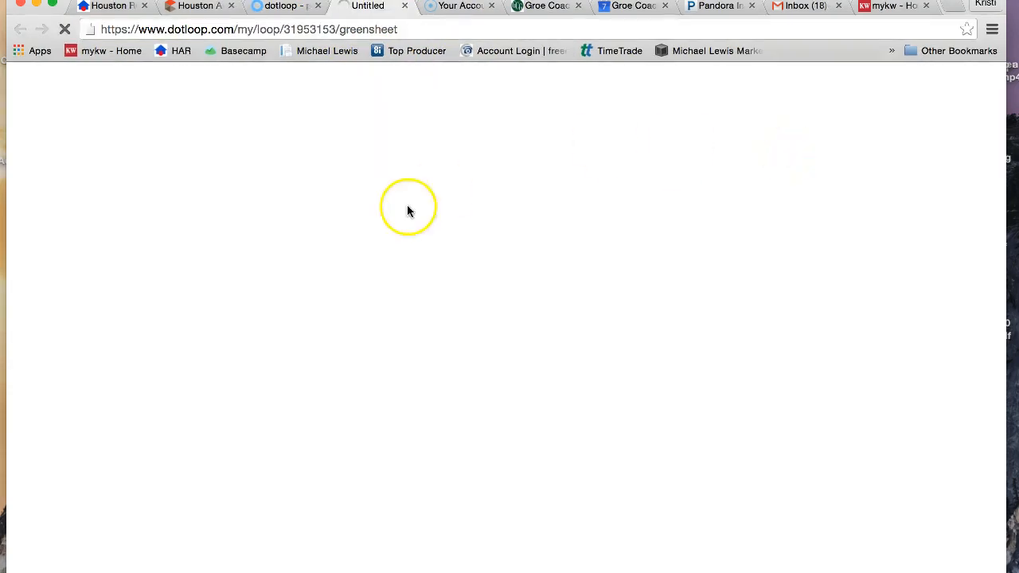
left_click(323, 125)
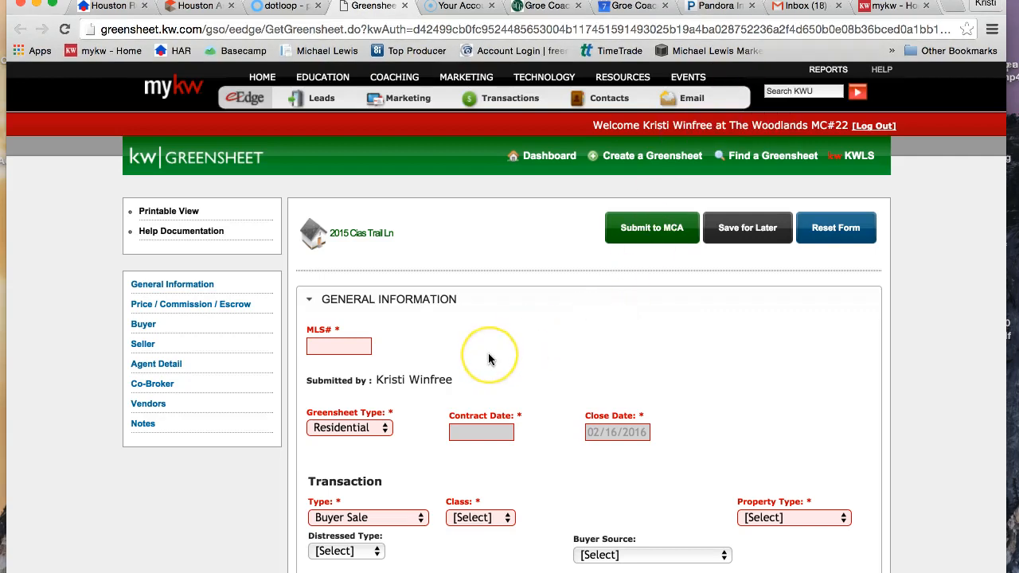
Copy the MLS number from the greensheet's Property section into the required MLS# field under General Information.
scroll(488, 353, "down", 5)
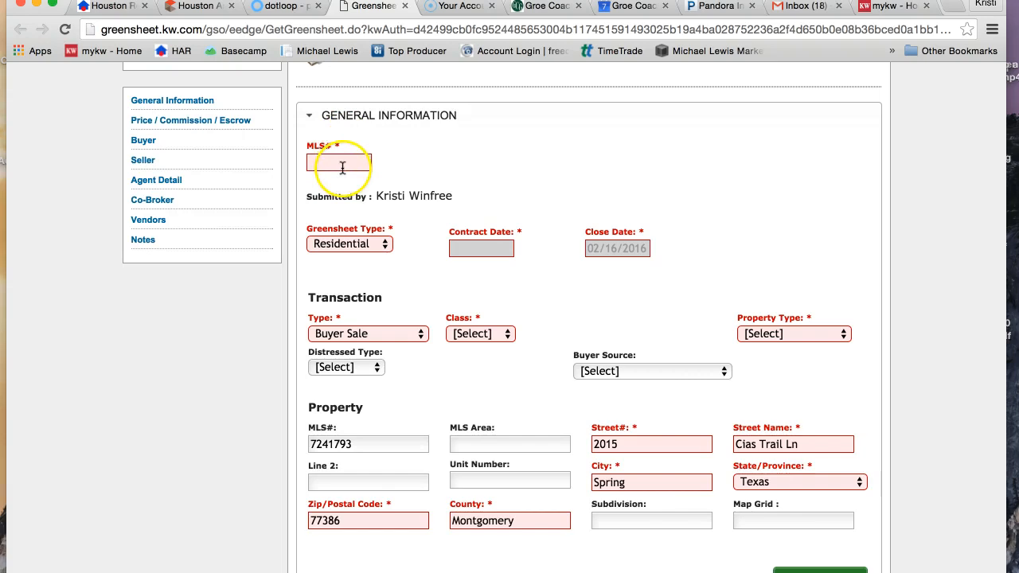
left_click(355, 445)
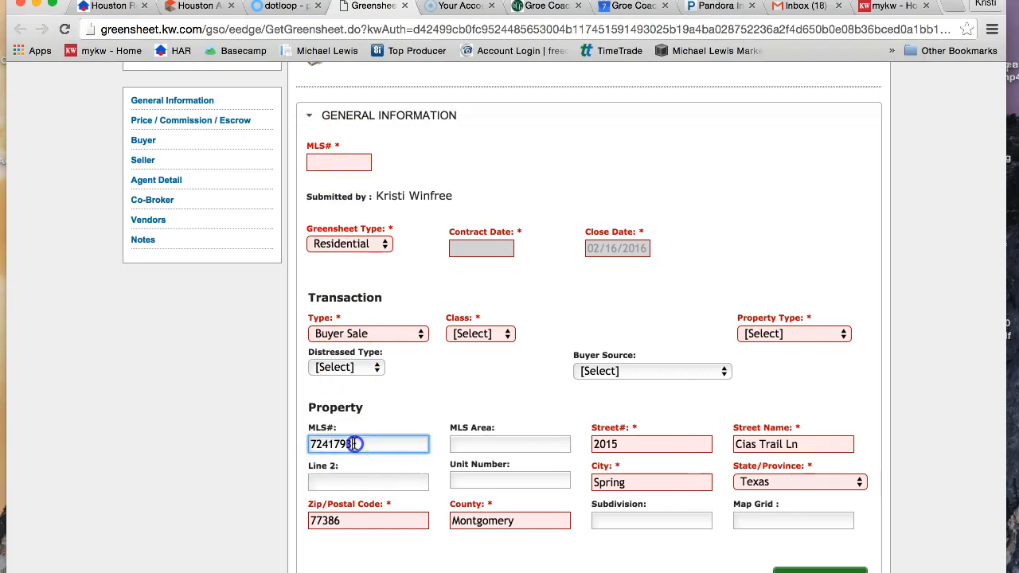
double_click(355, 444)
right_click(335, 447)
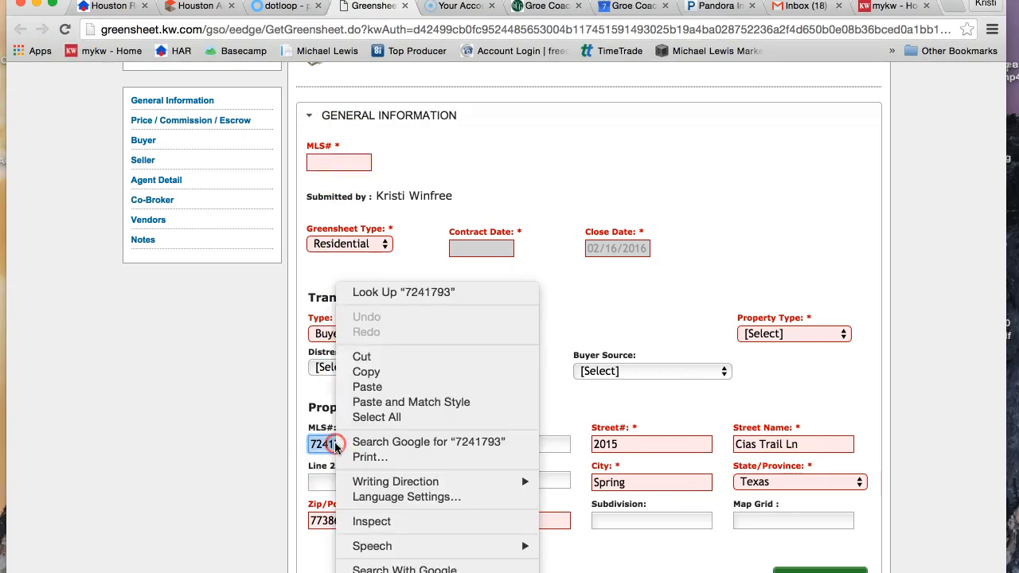
left_click(385, 372)
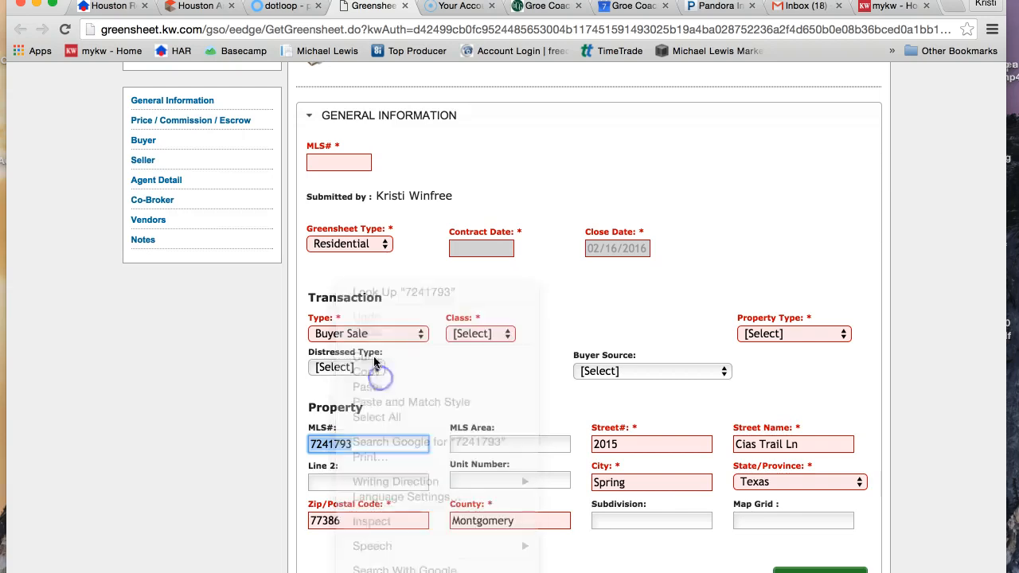
left_click(342, 160)
right_click(340, 161)
left_click(375, 237)
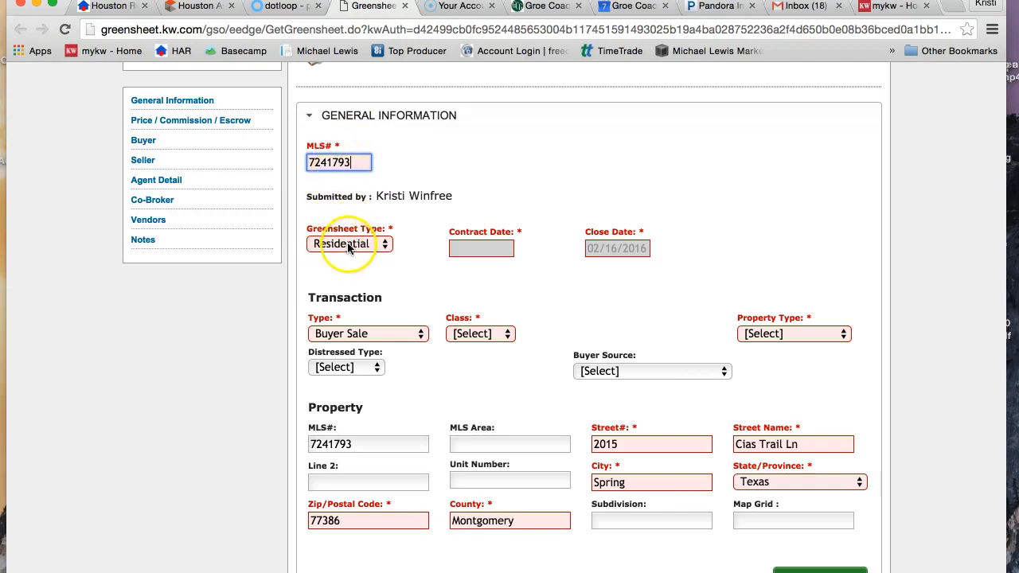
Choose Residential as the greensheet type and set the contract date to 01/07/2016.
left_click(387, 249)
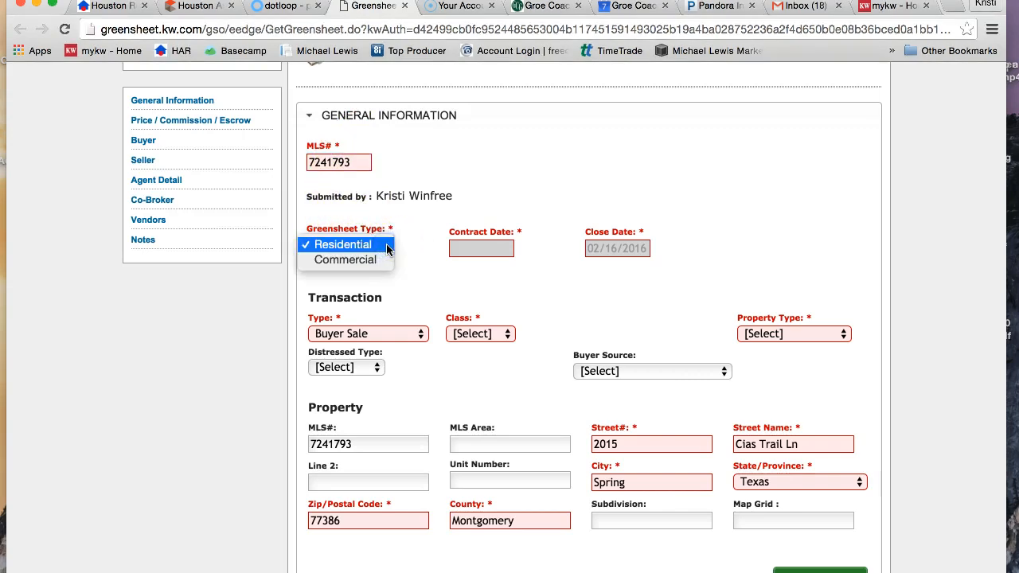
left_click(387, 247)
left_click(477, 252)
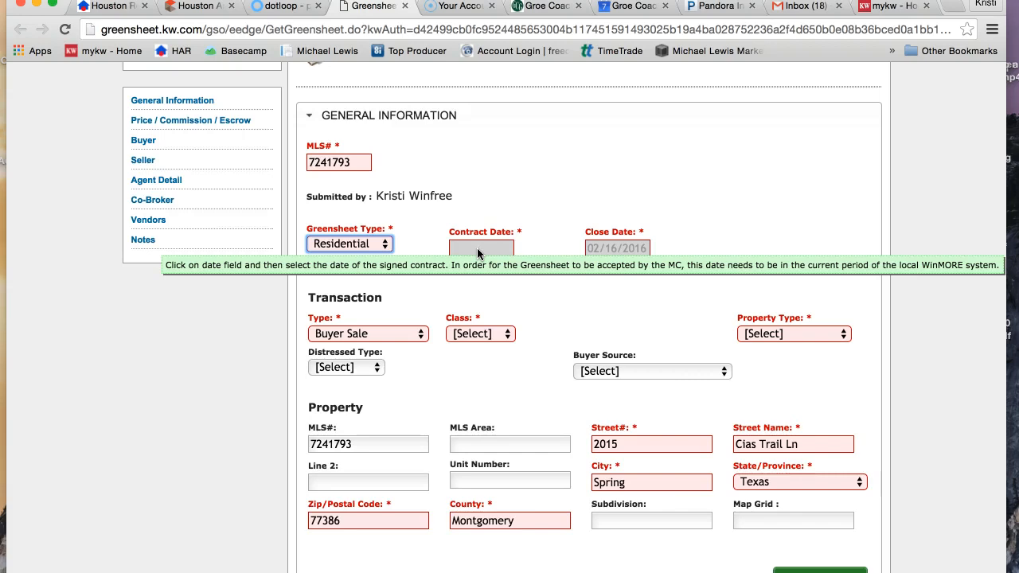
left_click(477, 252)
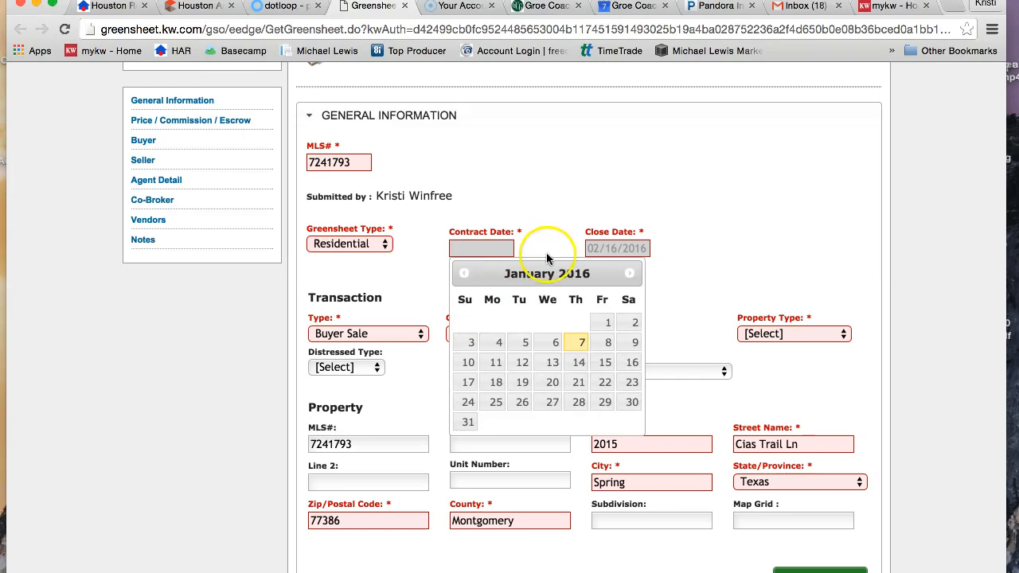
left_click(573, 349)
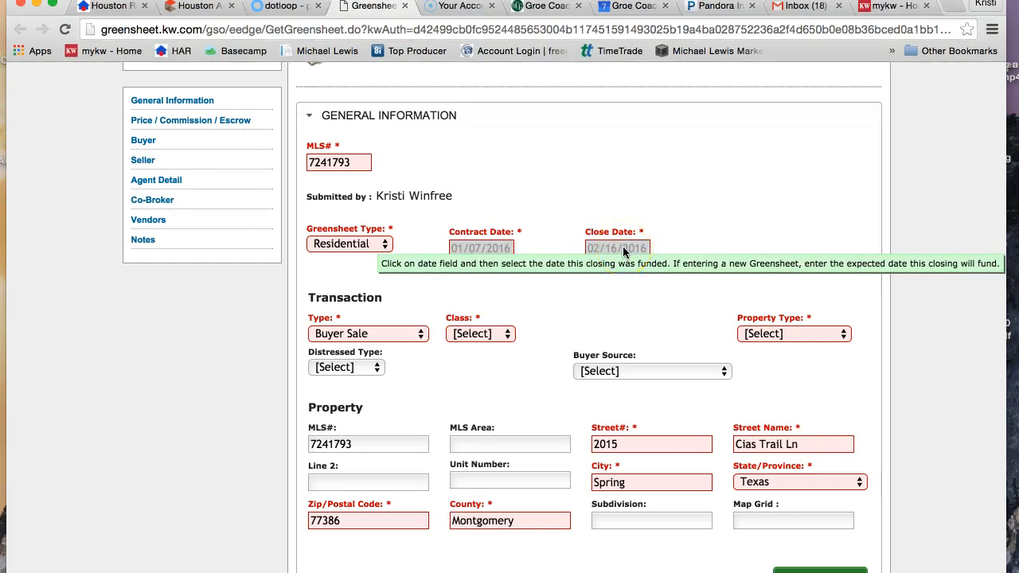
Set the transaction type to Buyer Sale, class to Property and property type to (R) Resale, and continue to the price section.
left_click(420, 334)
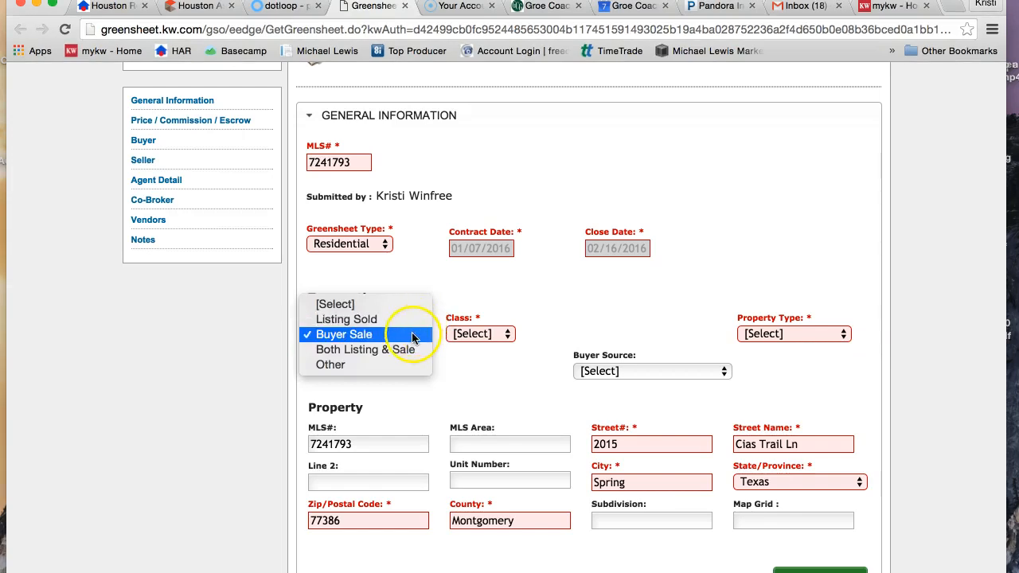
left_click(413, 335)
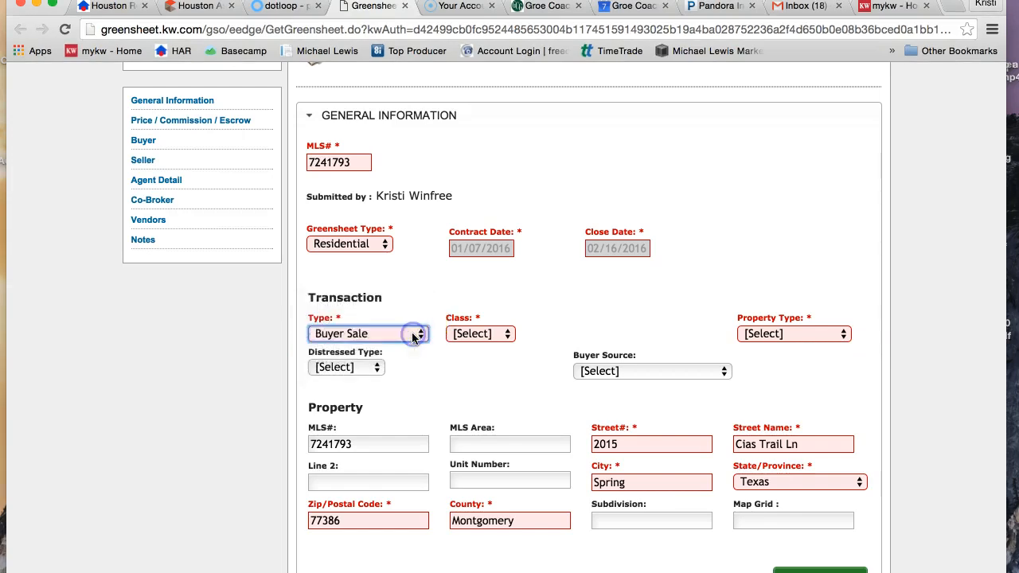
left_click(508, 335)
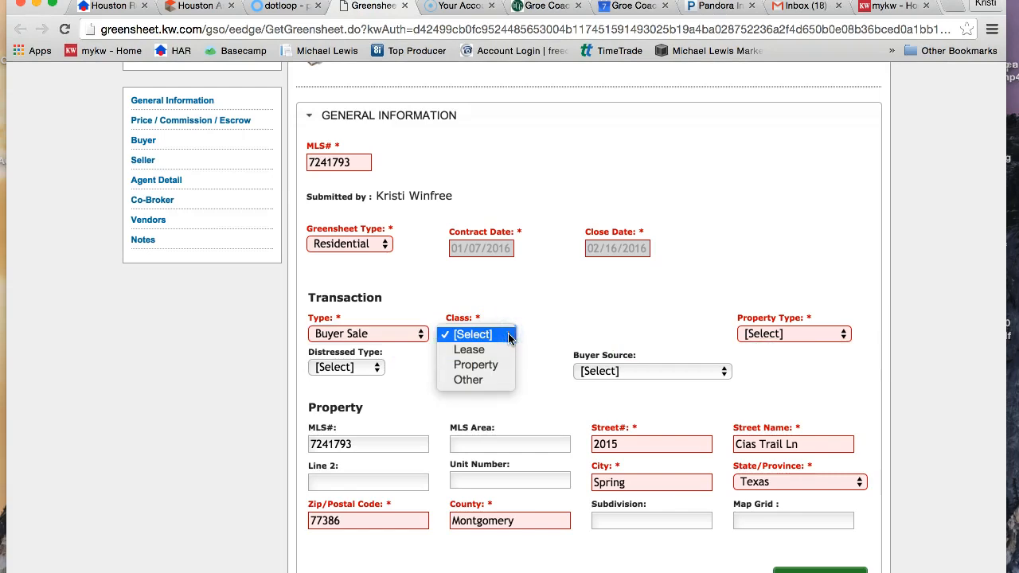
left_click(482, 365)
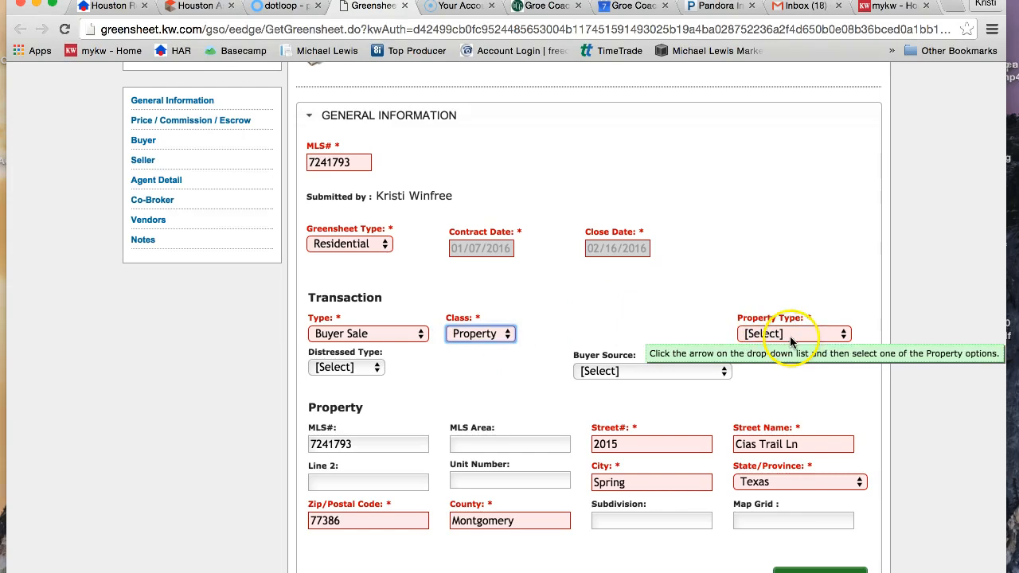
left_click(828, 335)
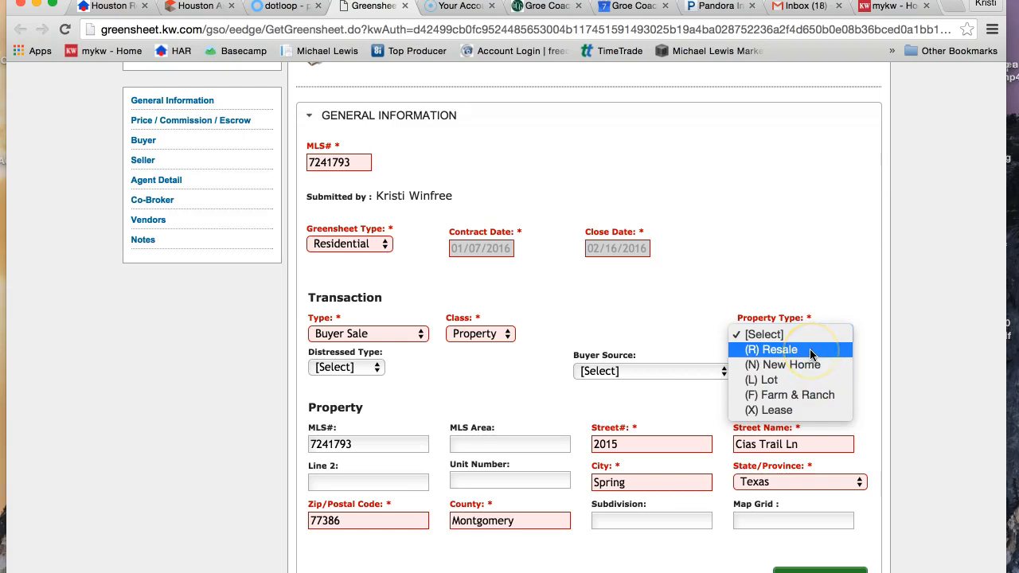
left_click(810, 348)
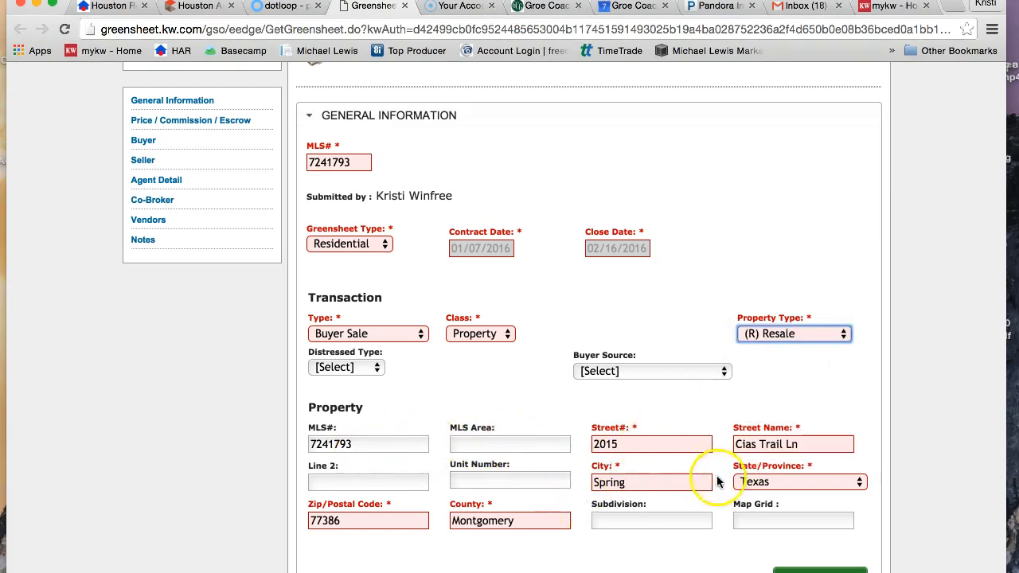
scroll(569, 518, "down", 3)
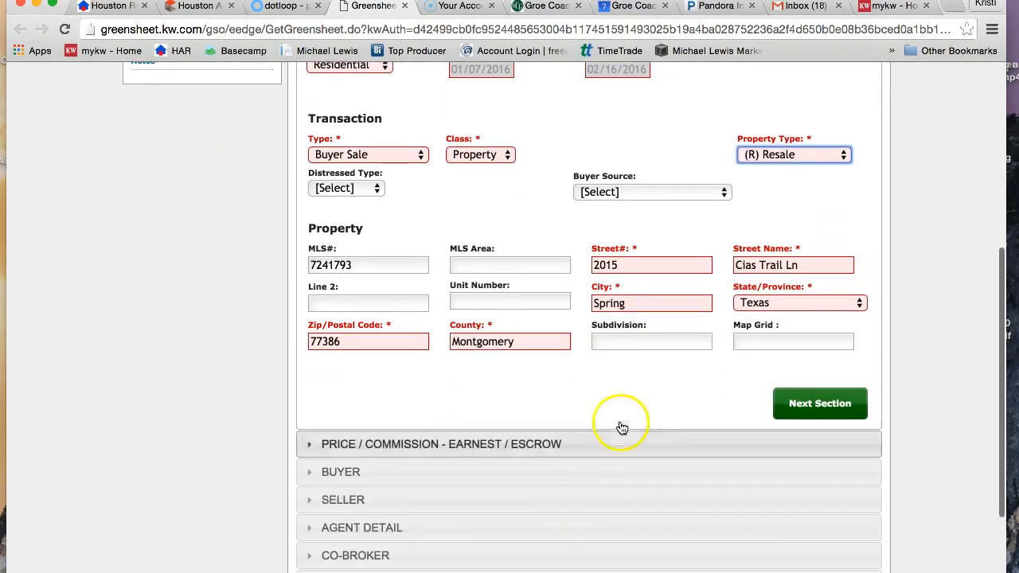
left_click(819, 402)
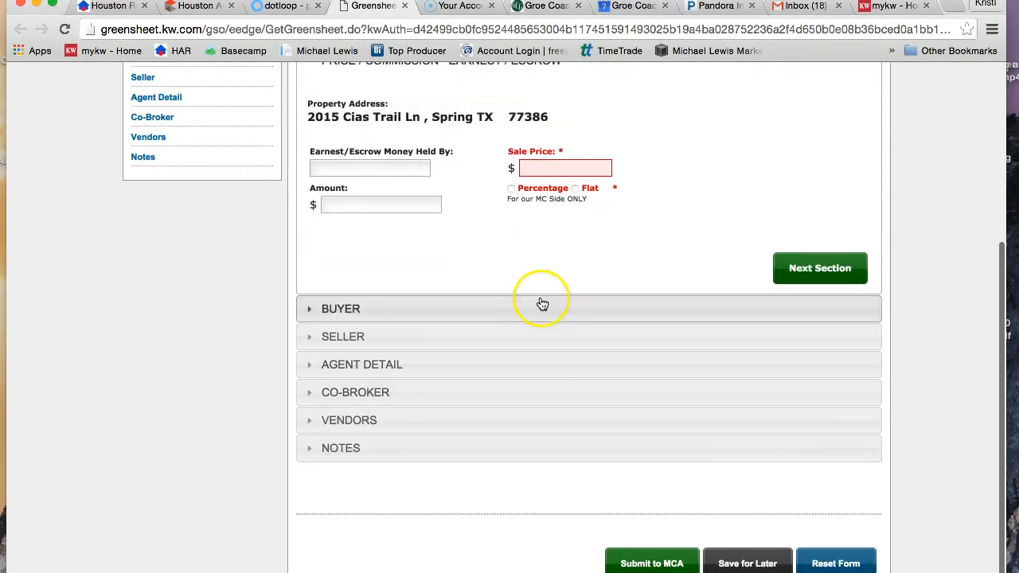
Return to the dotloop loop and open the One to Four Family Residential Contract at its Sales Price section.
scroll(452, 200, "up", 2)
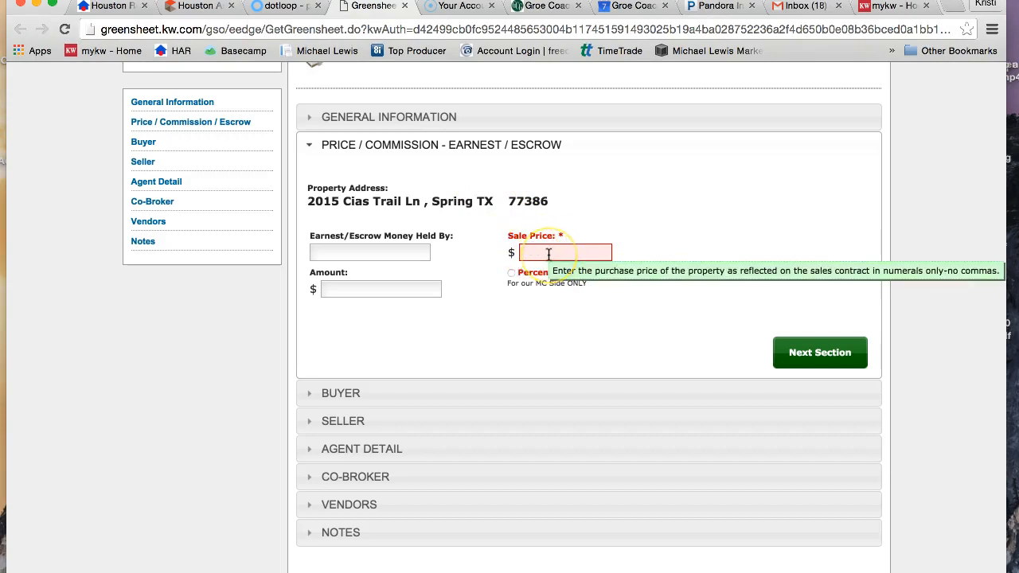
left_click(271, 6)
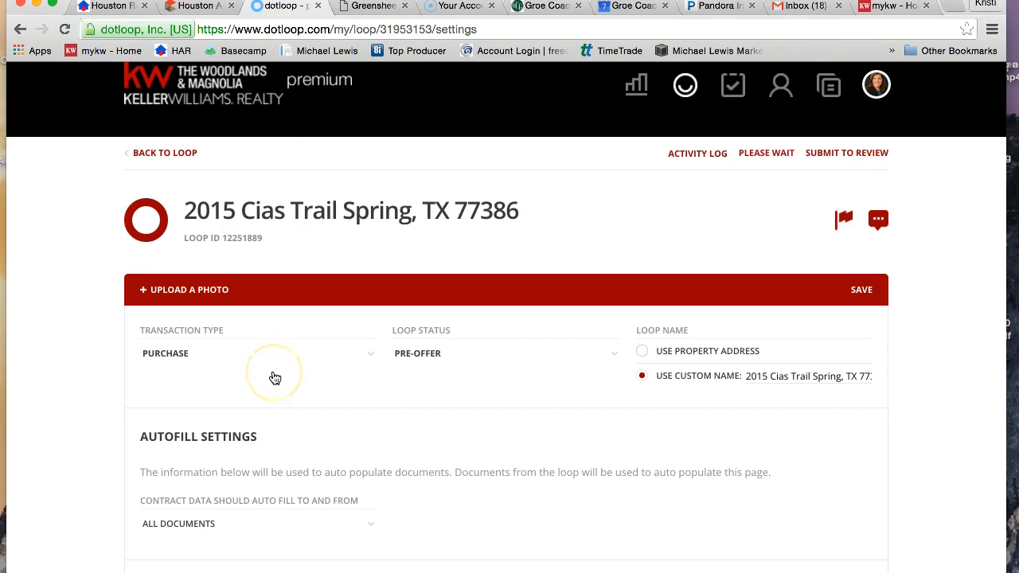
scroll(275, 379, "down", 1)
left_click(158, 126)
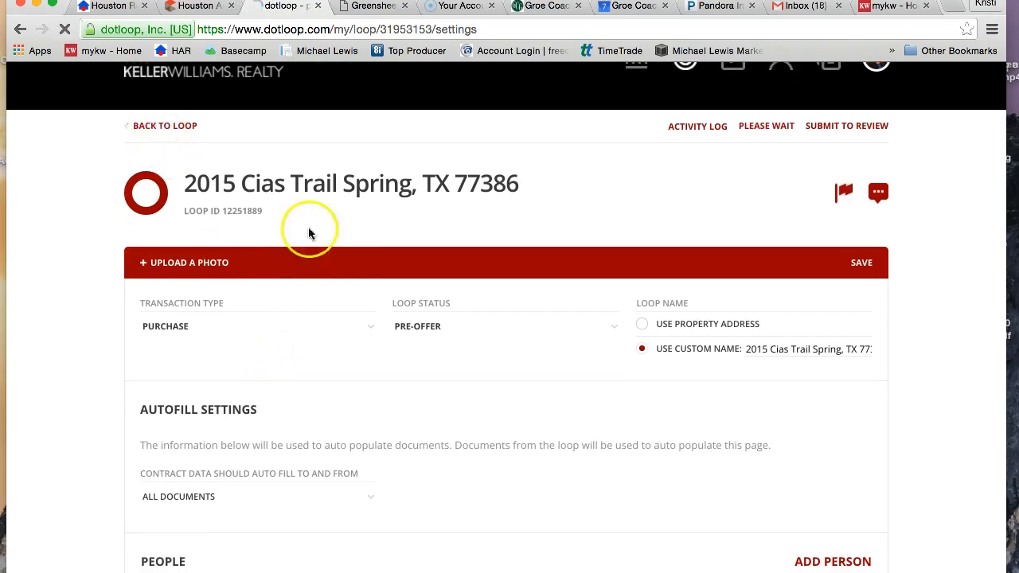
scroll(341, 275, "down", 5)
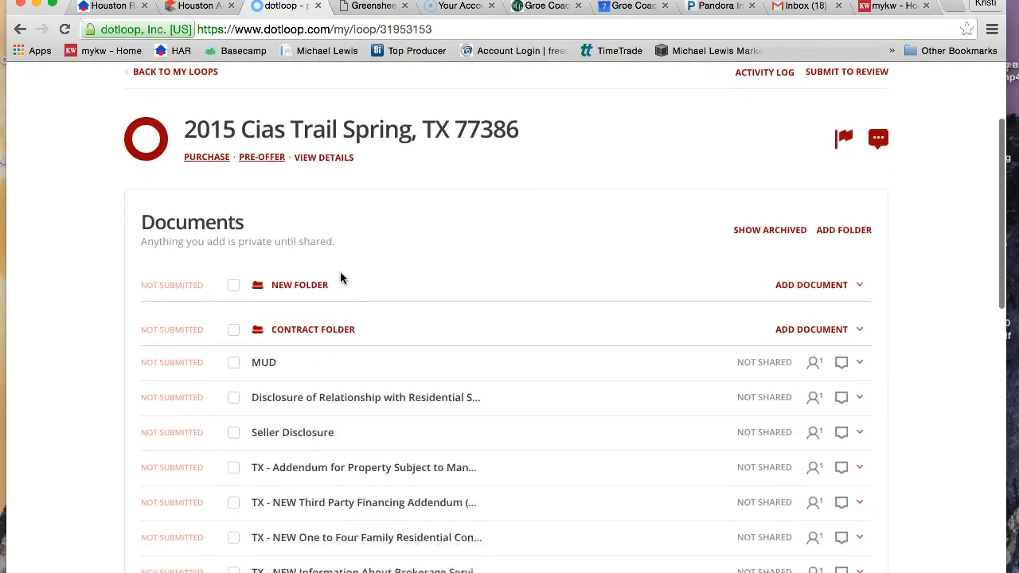
scroll(341, 274, "down", 4)
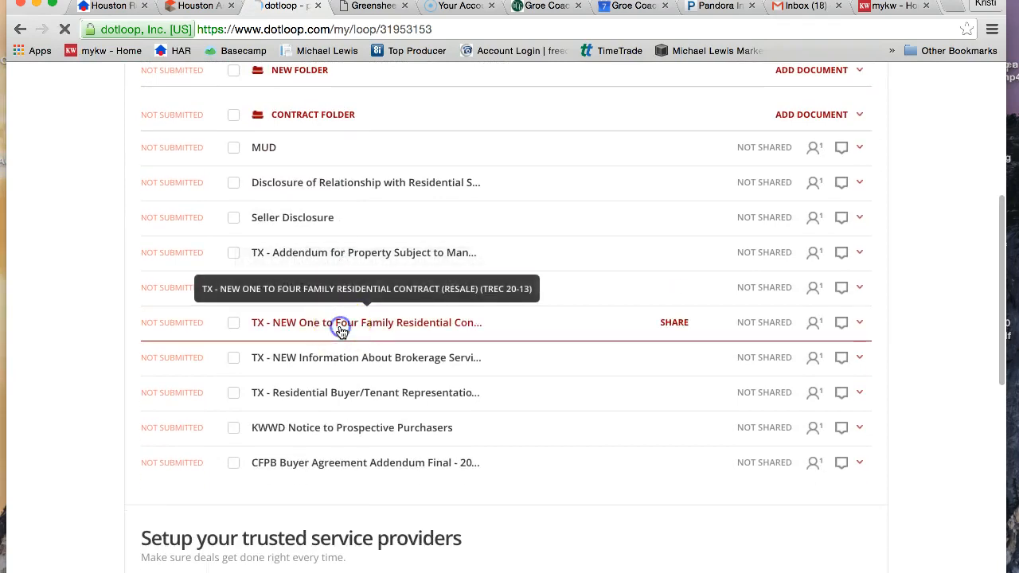
left_click(342, 332)
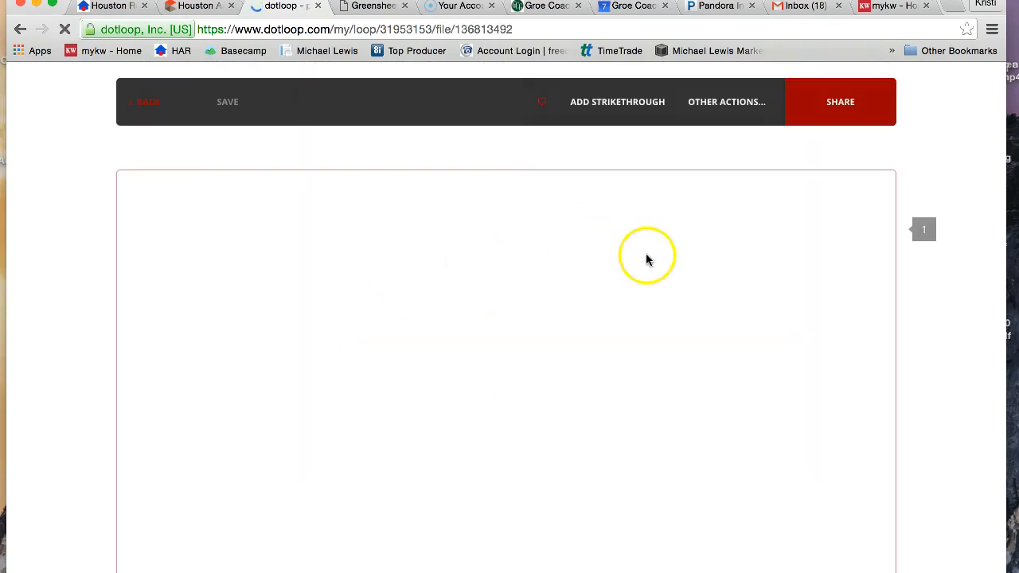
scroll(676, 418, "down", 8)
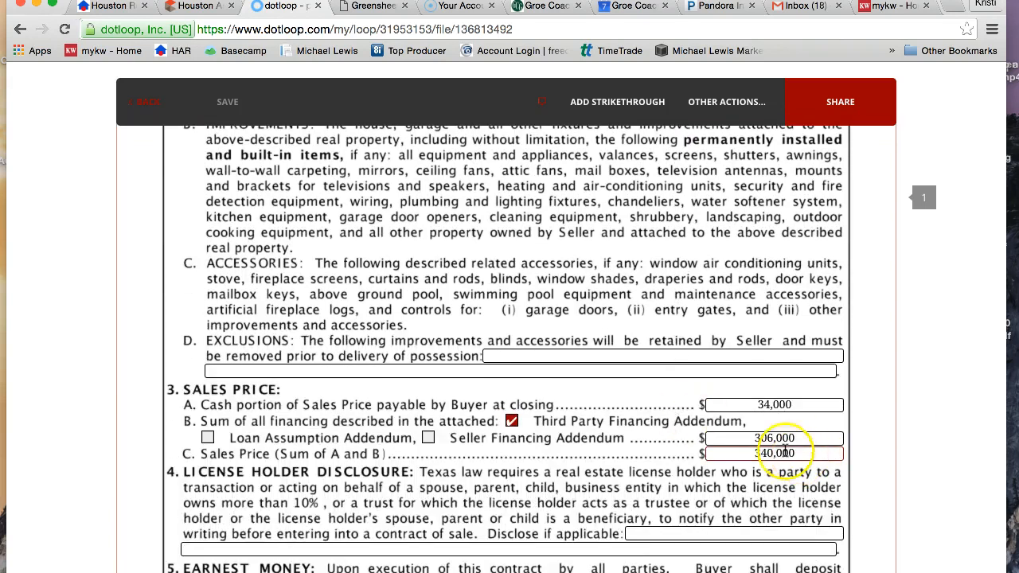
Return to the greensheet, set the sale price to 340000 with a 3% percentage commission, and continue to the Buyer section.
left_click(372, 8)
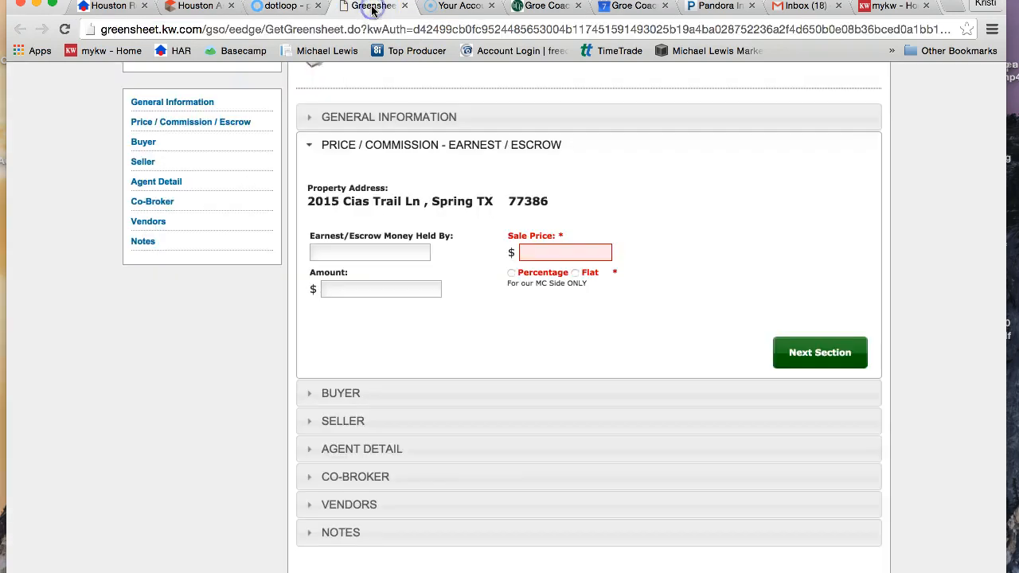
left_click(544, 258)
type("340000")
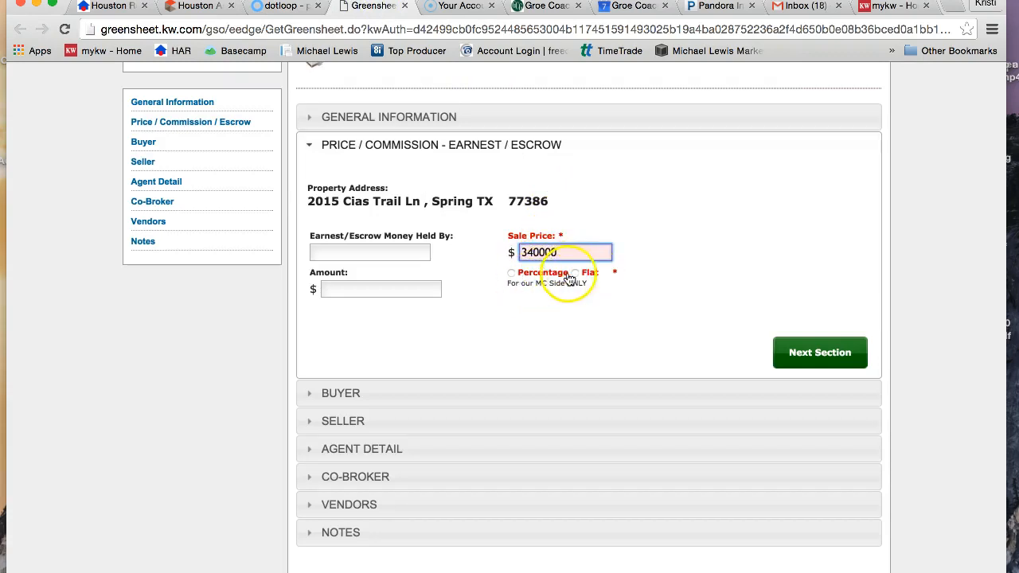
left_click(512, 274)
left_click(703, 254)
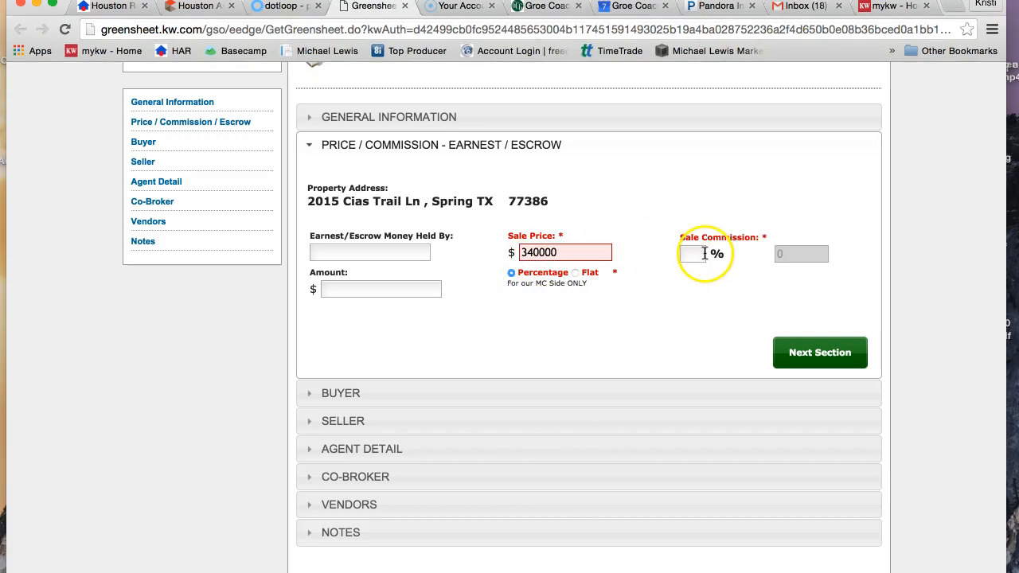
left_click(787, 256)
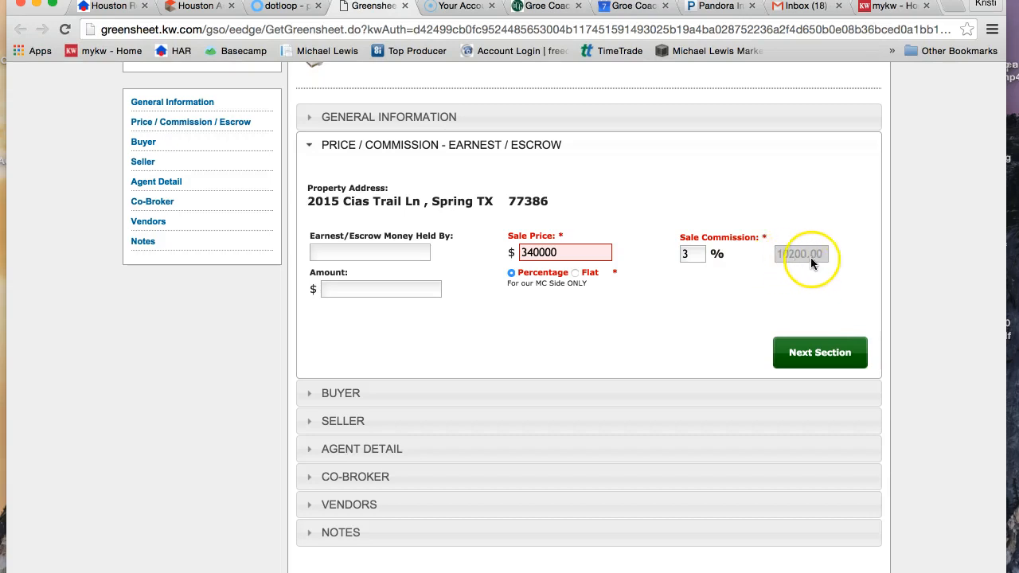
left_click(818, 355)
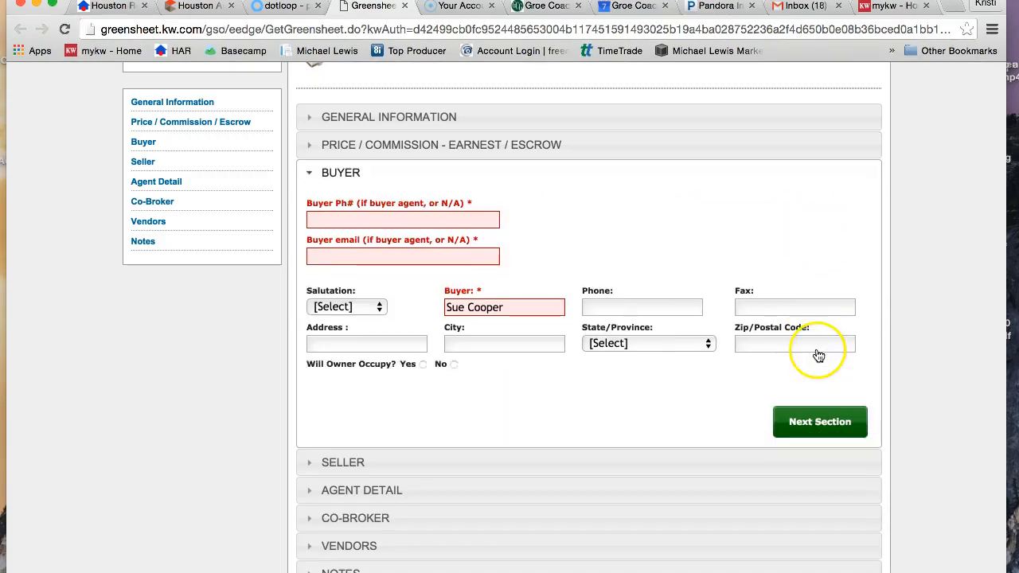
Fill in the buyer's phone number and e-mail in the Buyer section, and continue to the Seller section.
left_click(356, 218)
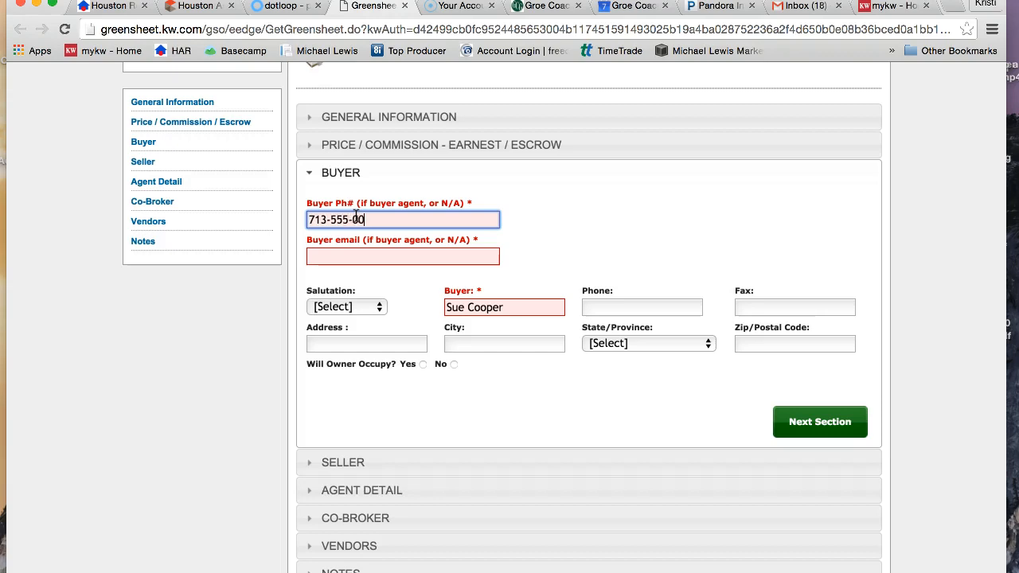
left_click(353, 253)
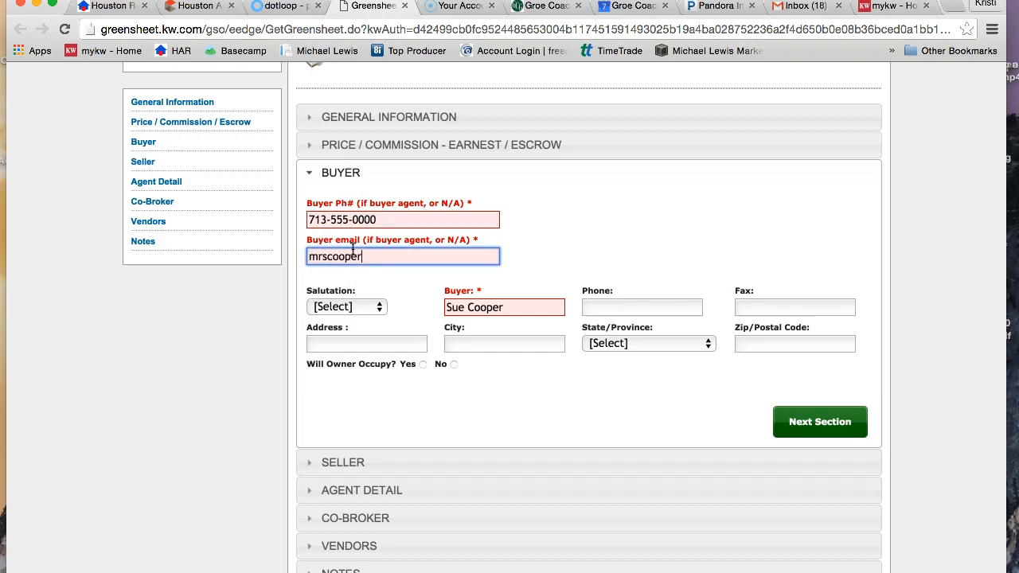
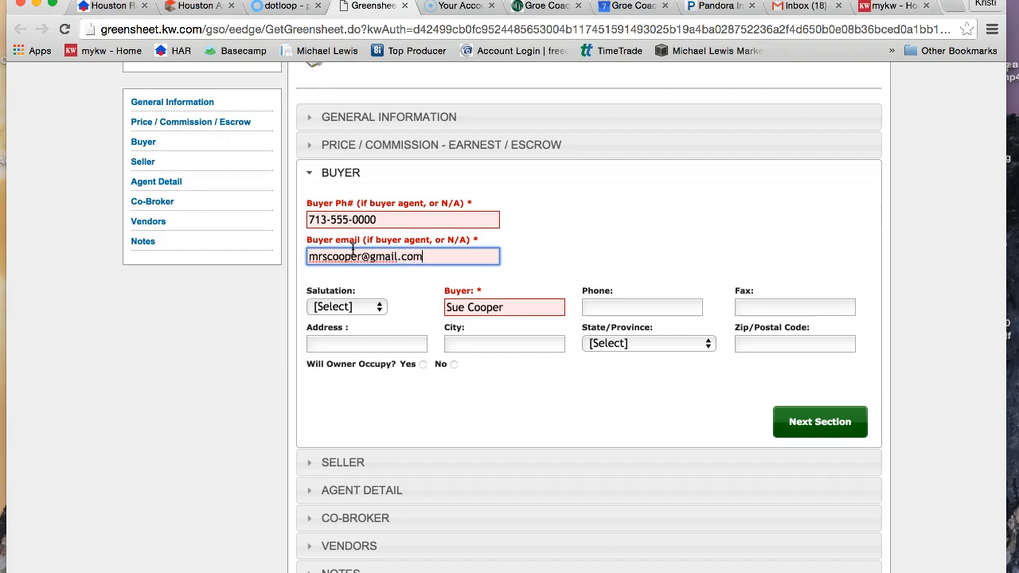
left_click(800, 423)
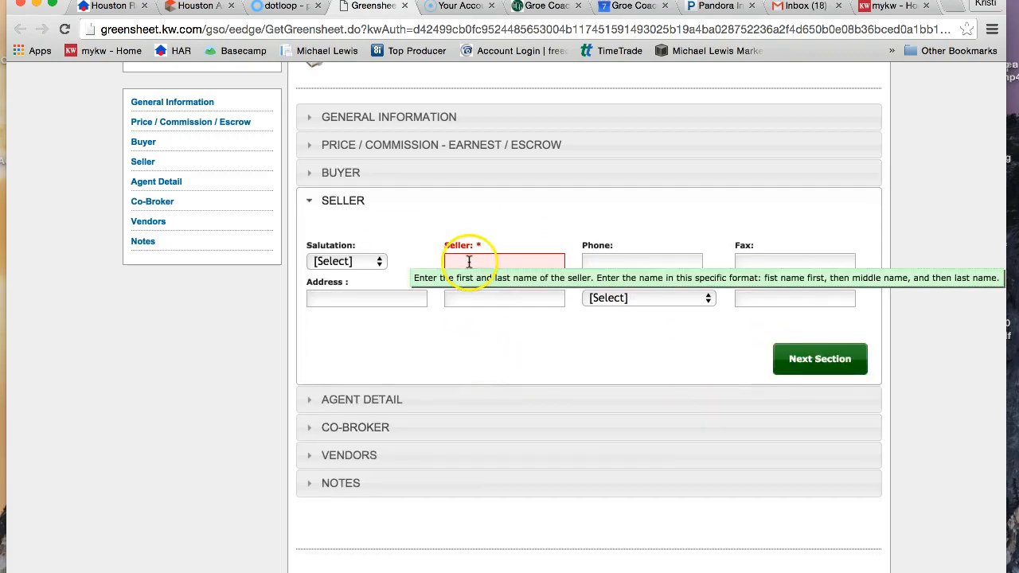
Switch back to the dotloop contract and look up the sellers' names in its Parties paragraph.
left_click(289, 8)
scroll(461, 322, "up", 8)
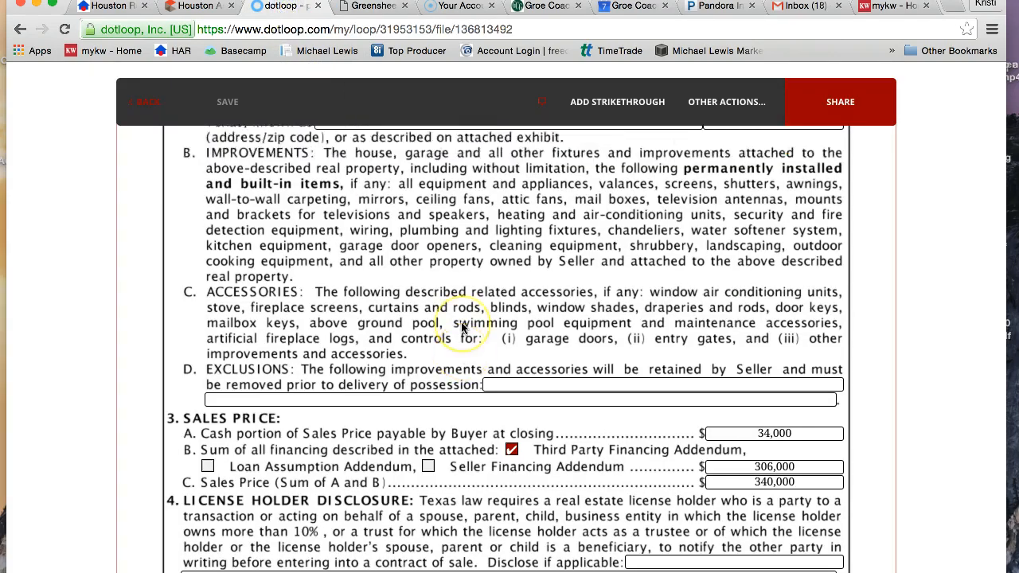
scroll(461, 327, "up", 1)
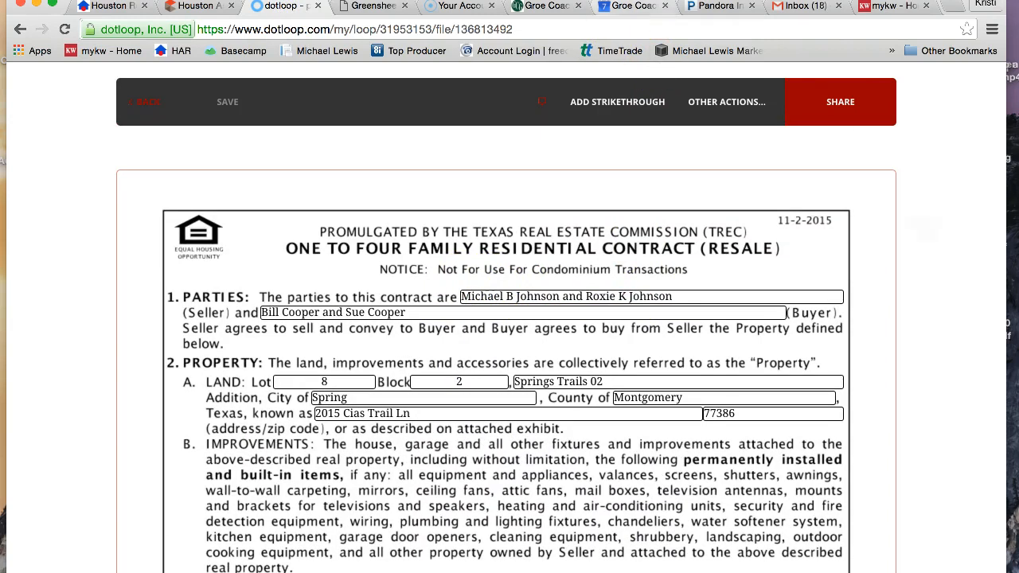
Enter both sellers' full names, joined by "&", in the greensheet's required Seller field and continue to Agent Detail.
left_click(358, 6)
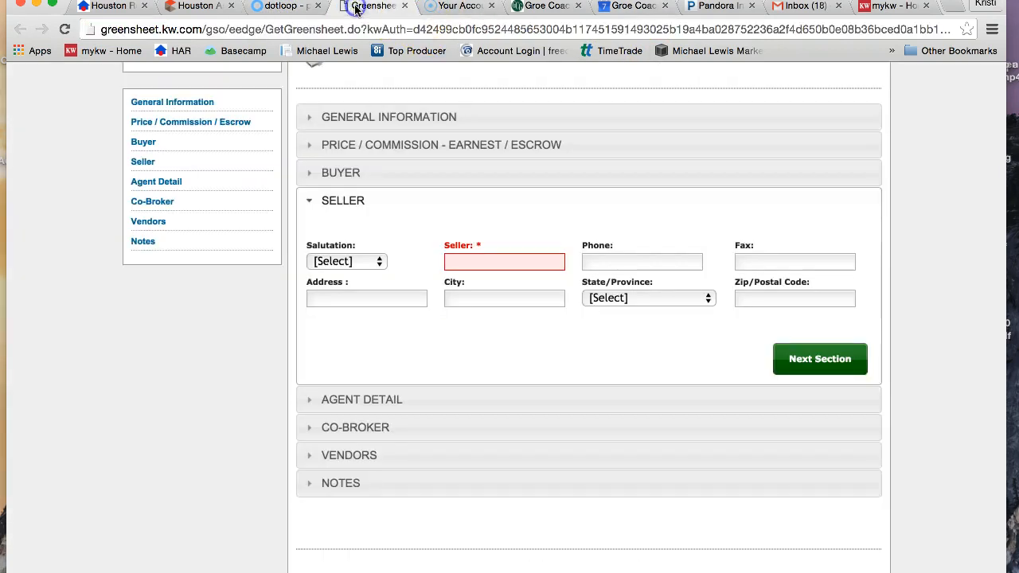
left_click(485, 258)
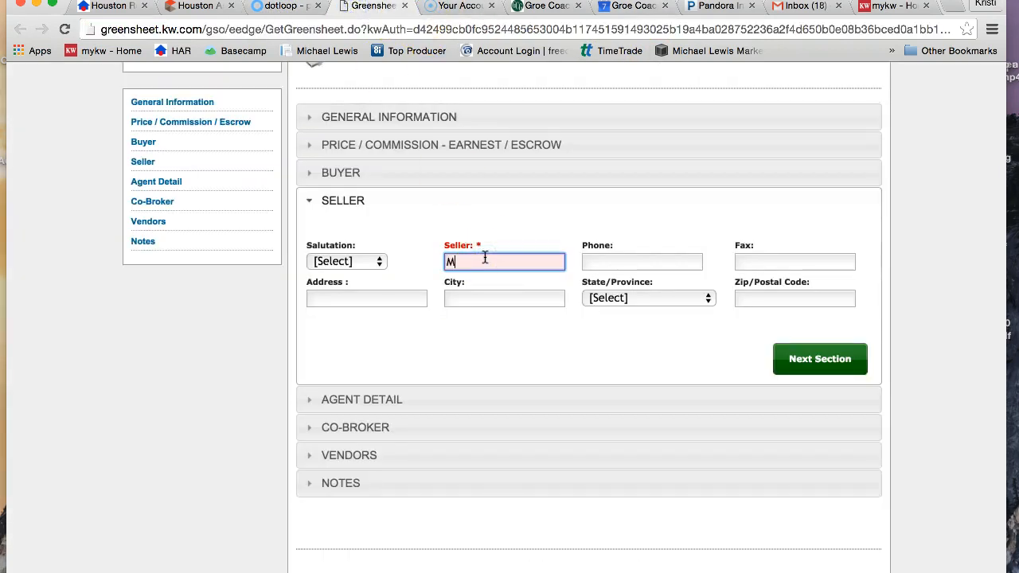
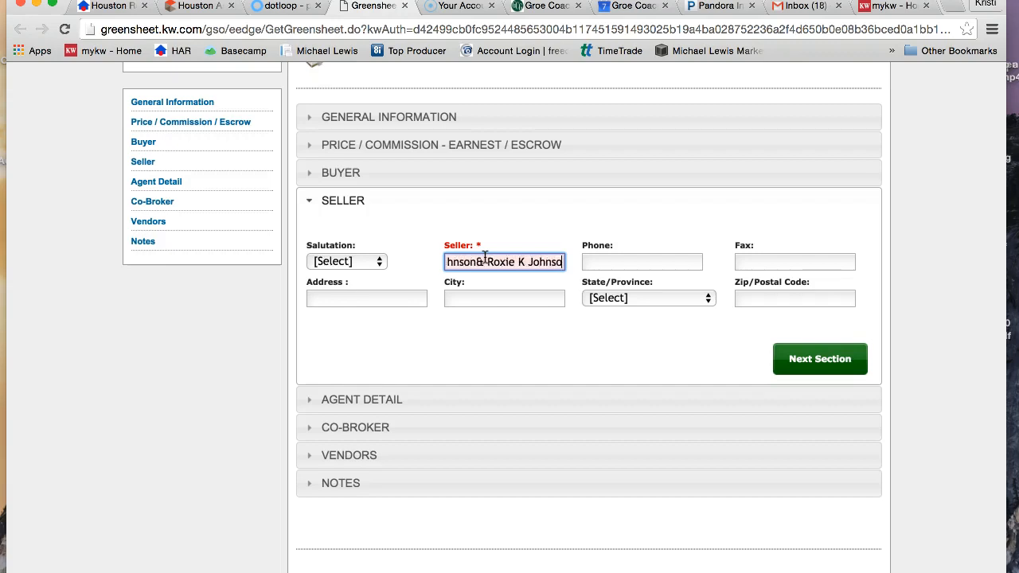
left_click(470, 262)
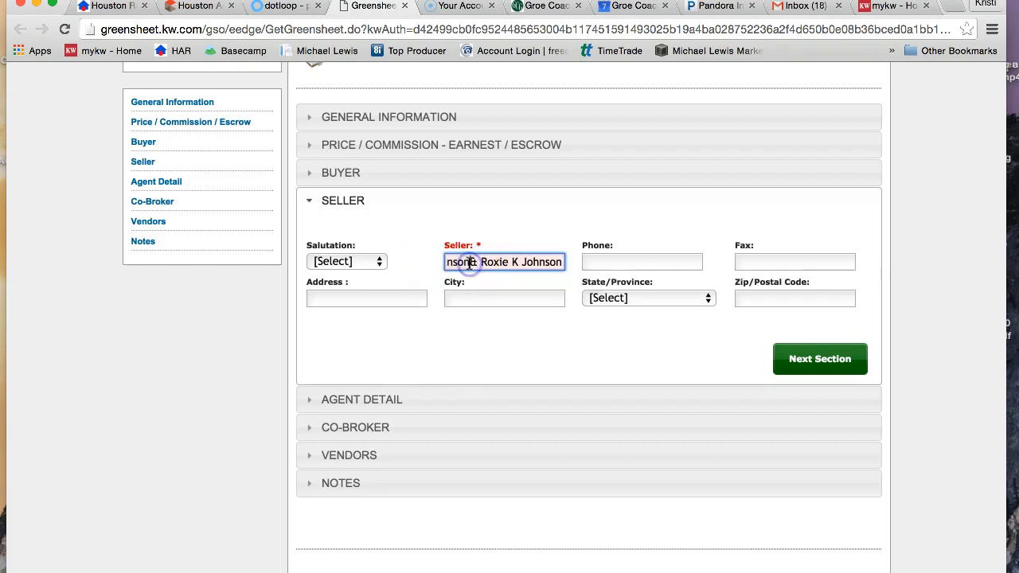
left_click(800, 357)
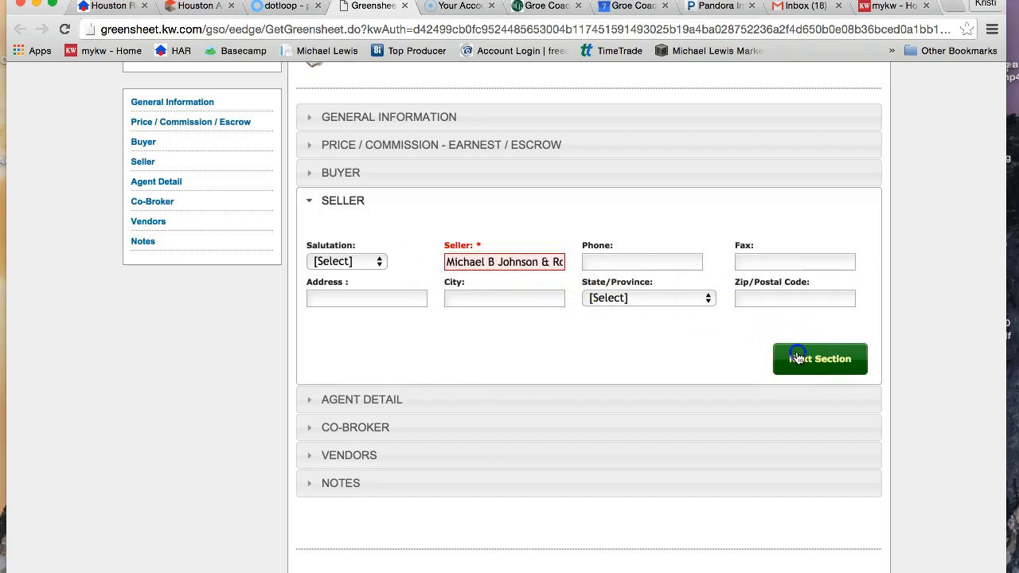
For Agent A on Agent Detail Page 1, set the role to Individual Agent, type to Sale and agency to Buyer.
scroll(499, 366, "down", 4)
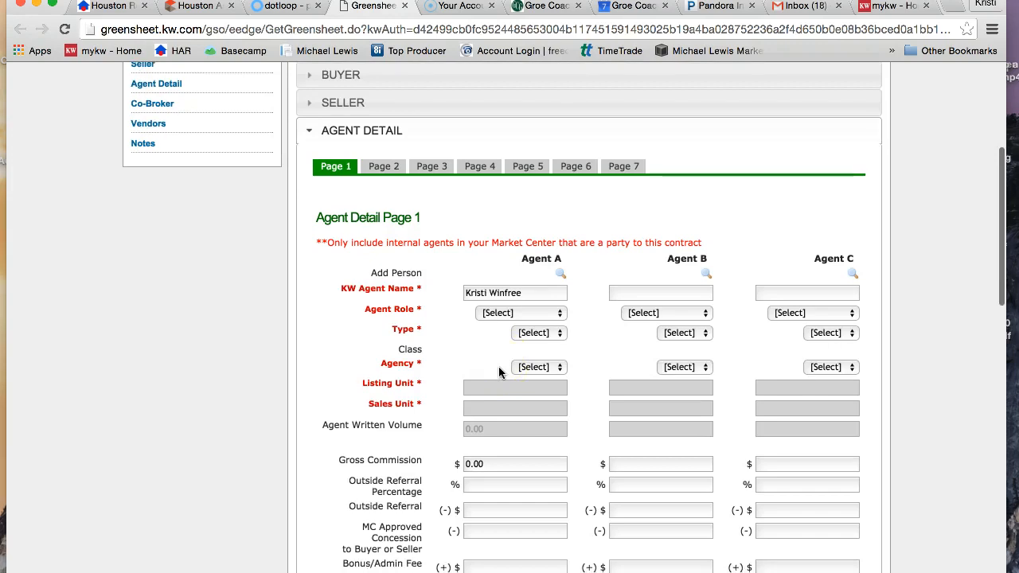
scroll(498, 366, "down", 1)
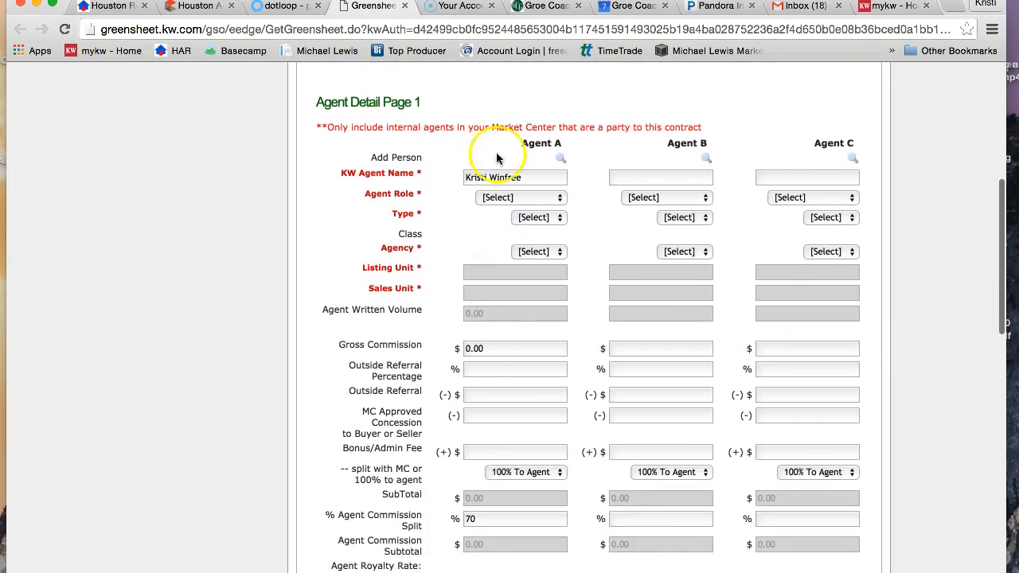
scroll(568, 345, "down", 2)
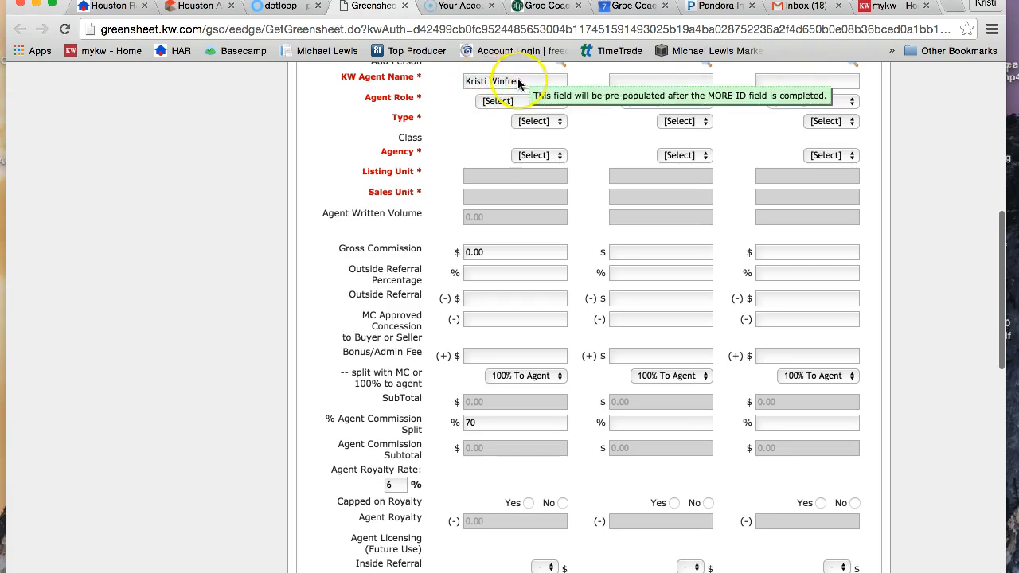
left_click(558, 101)
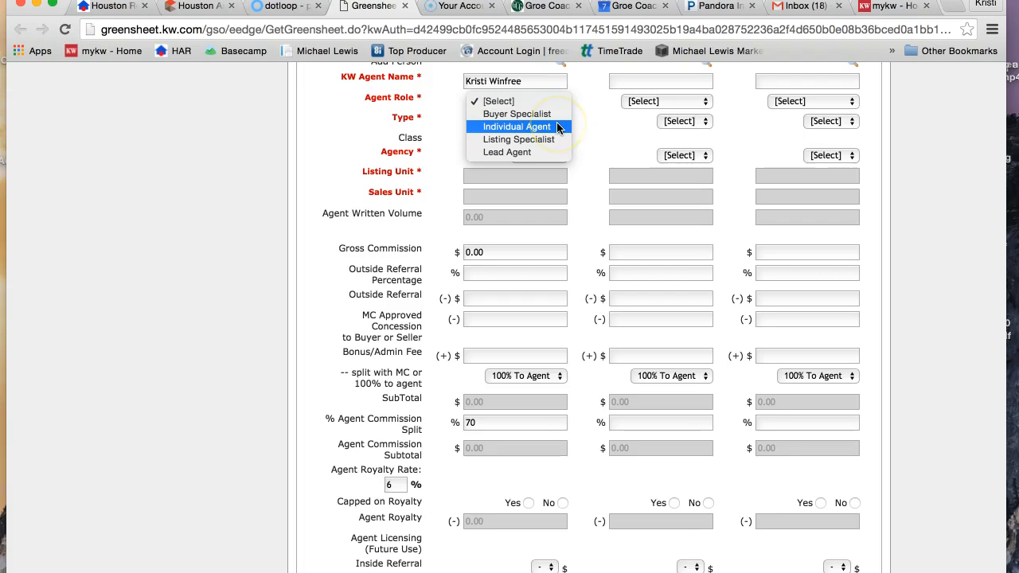
left_click(535, 126)
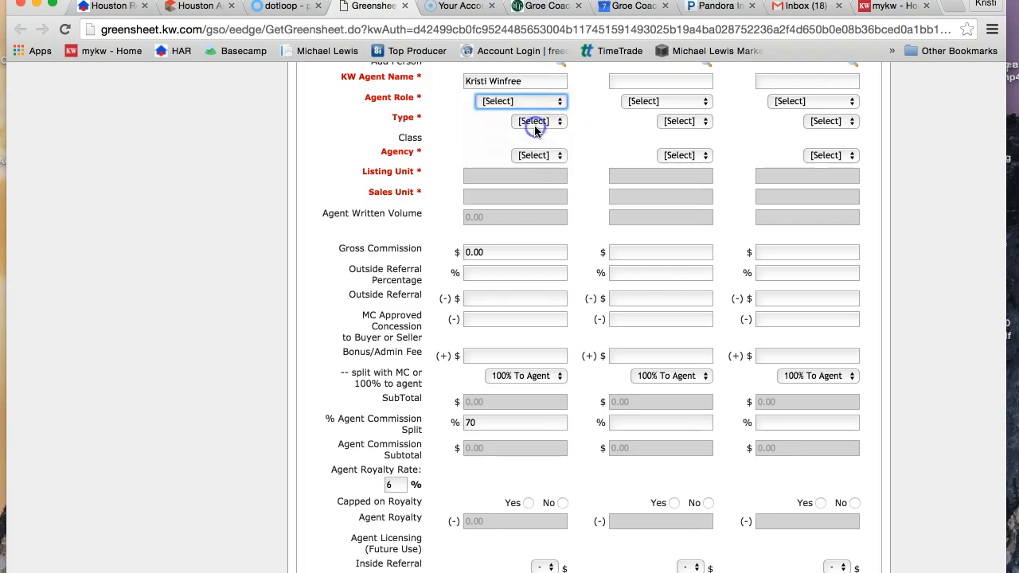
left_click(447, 132)
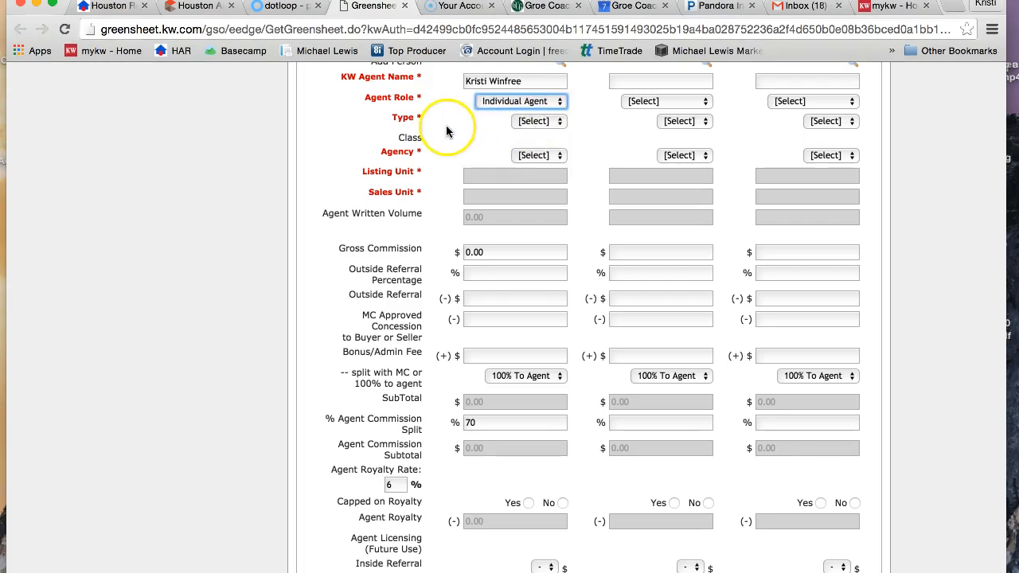
left_click(538, 121)
left_click(549, 134)
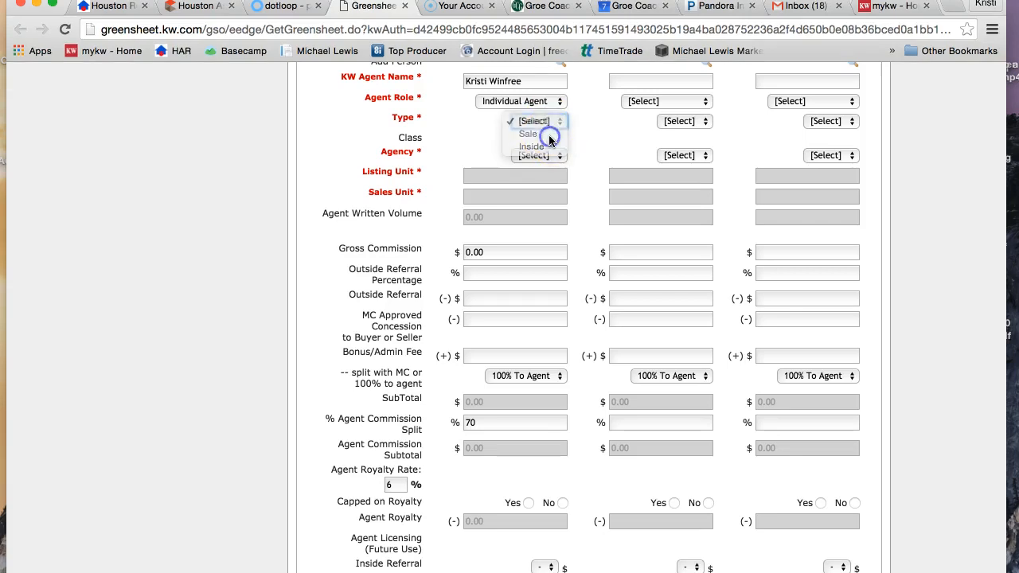
left_click(450, 145)
left_click(540, 155)
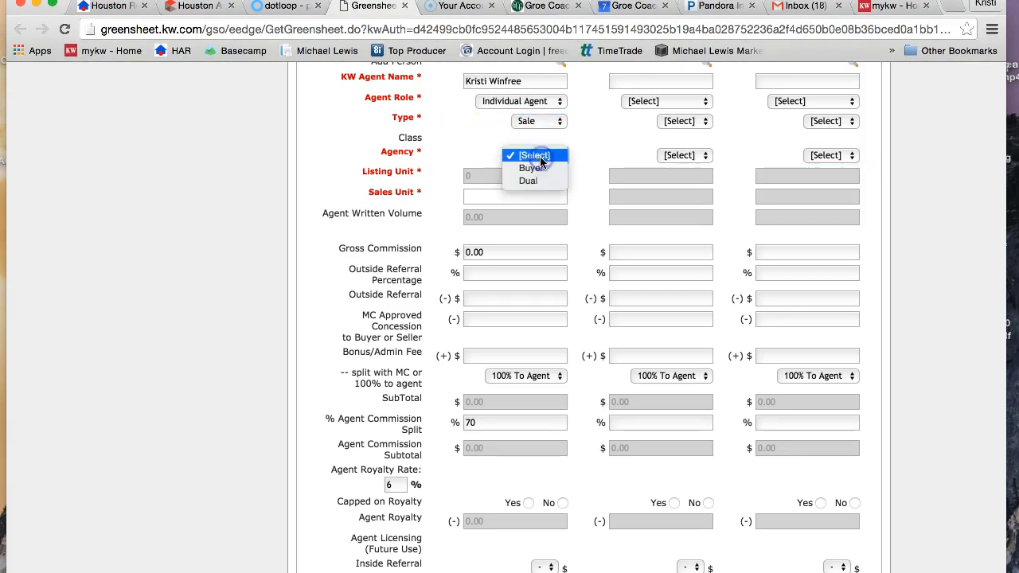
left_click(541, 169)
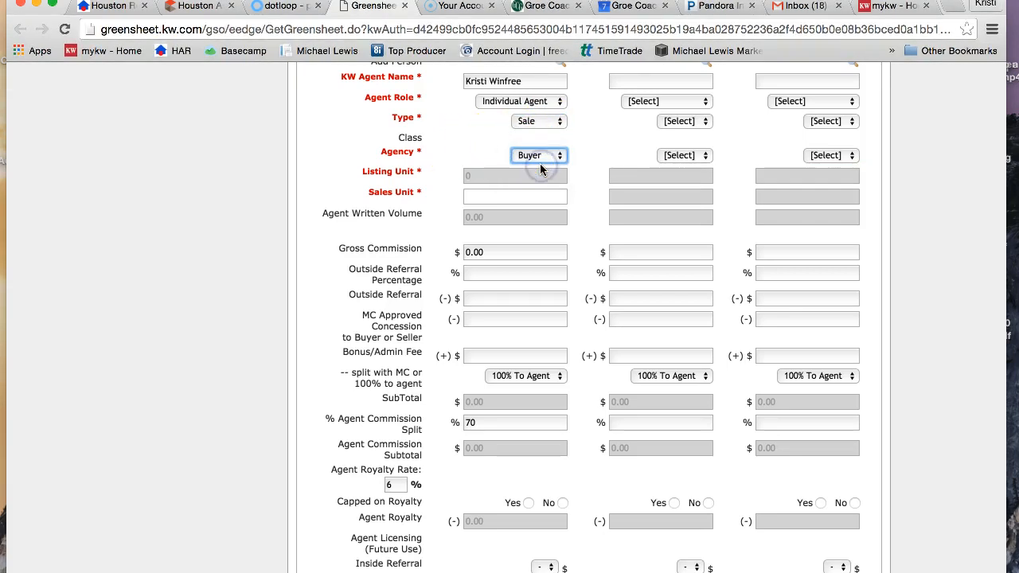
Set Agent A's sales unit to 1 so the written volume and gross commission are calculated.
left_click(487, 180)
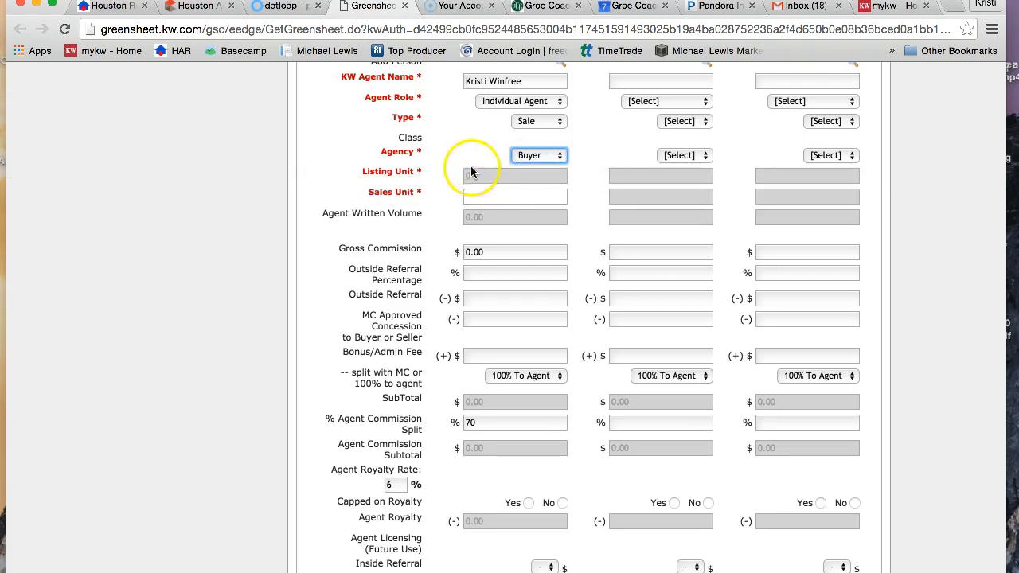
mouse_move(473, 174)
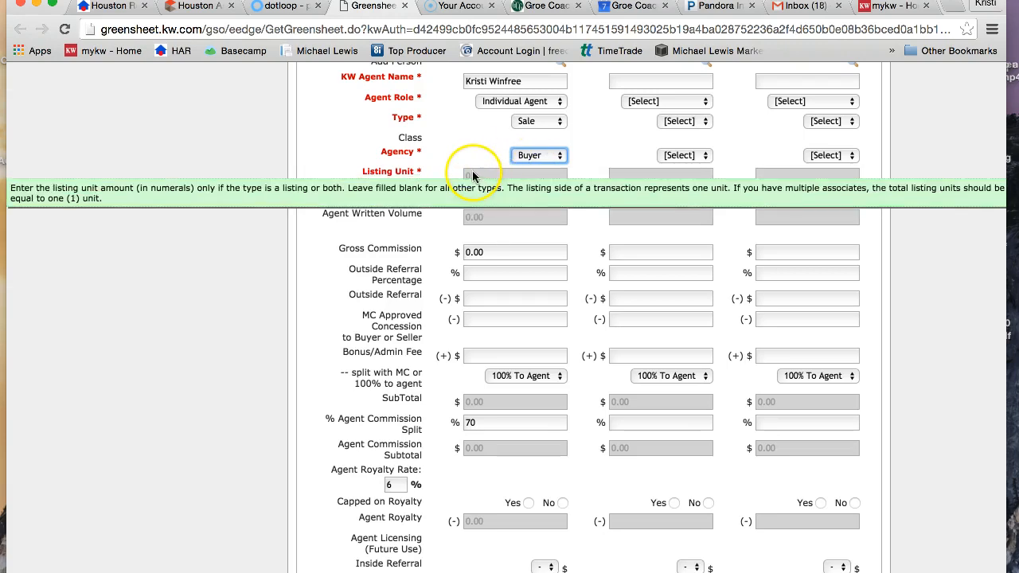
left_click(483, 191)
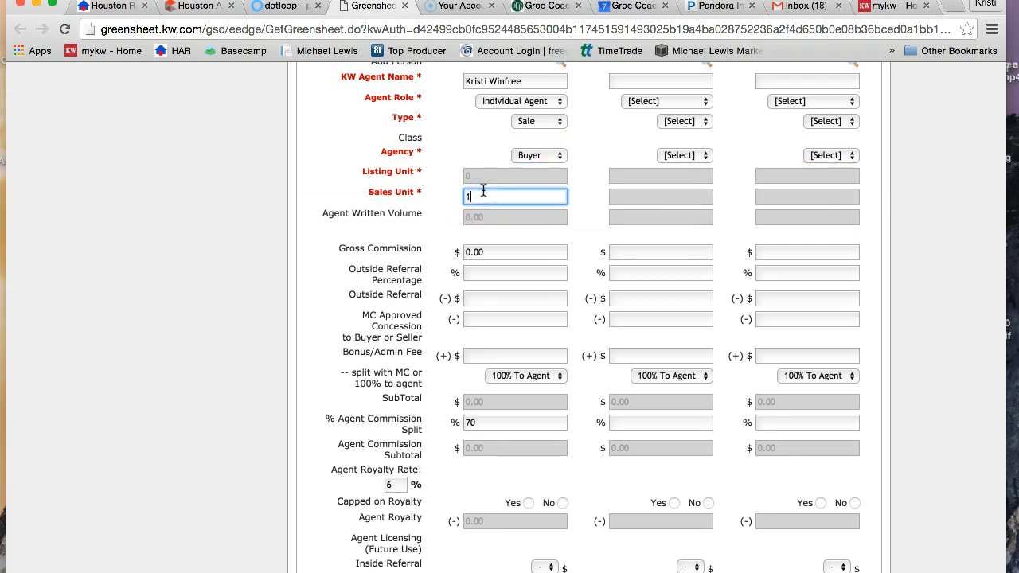
left_click(497, 218)
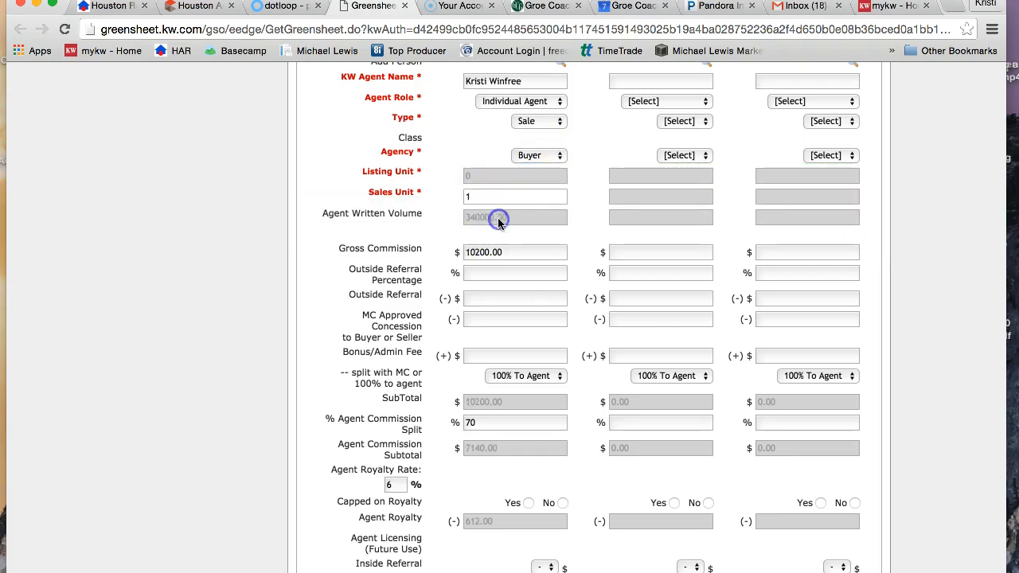
left_click(480, 223)
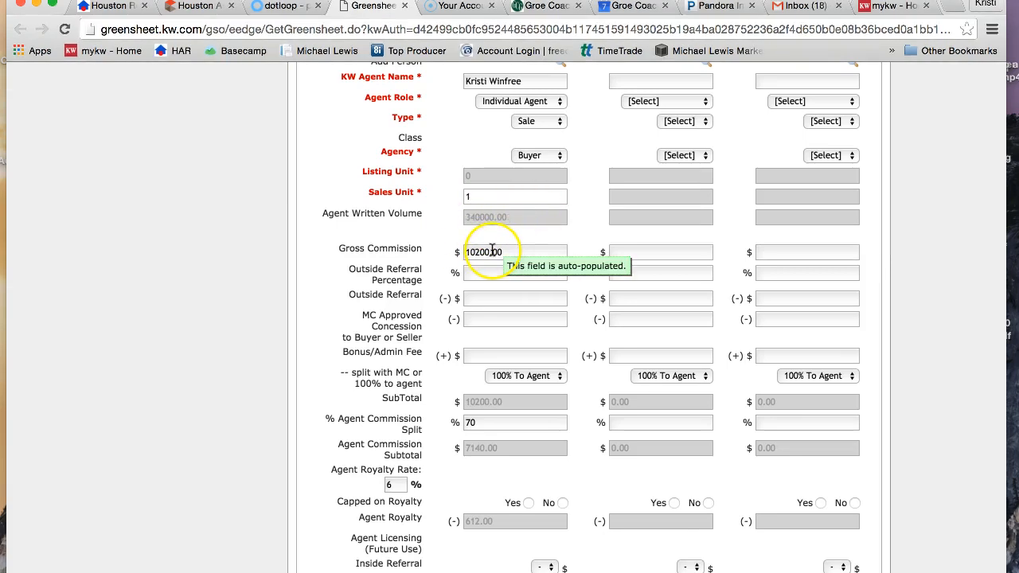
Set Agent A's Bonus/Admin Fee option to Split With MC.
scroll(500, 275, "down", 2)
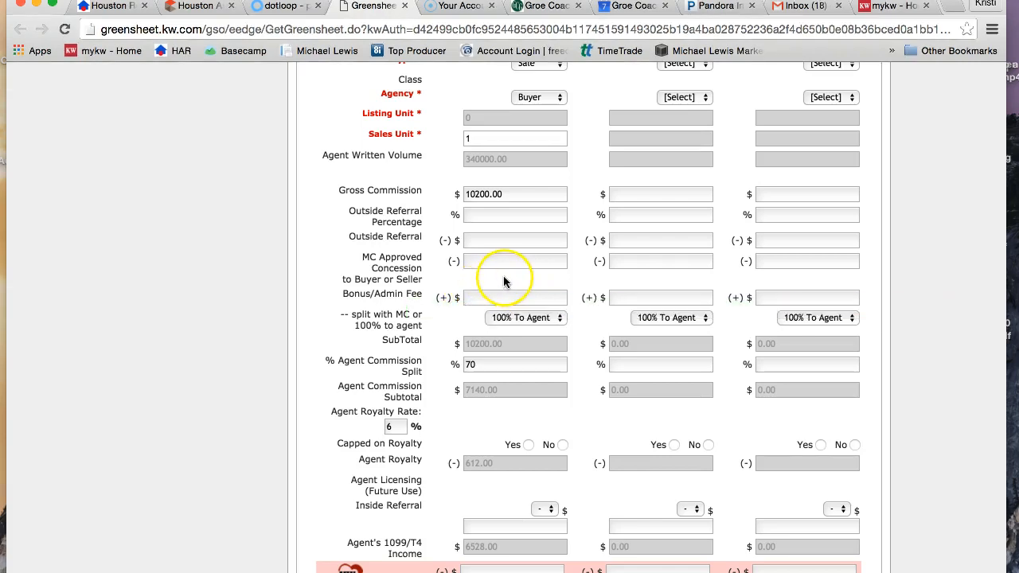
scroll(500, 298, "down", 2)
scroll(499, 298, "down", 1)
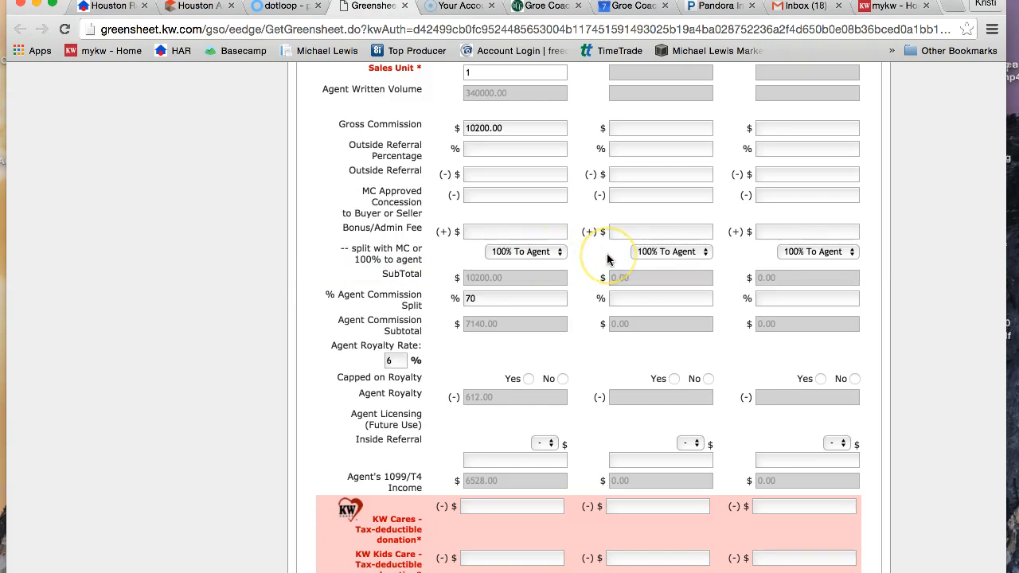
left_click(565, 254)
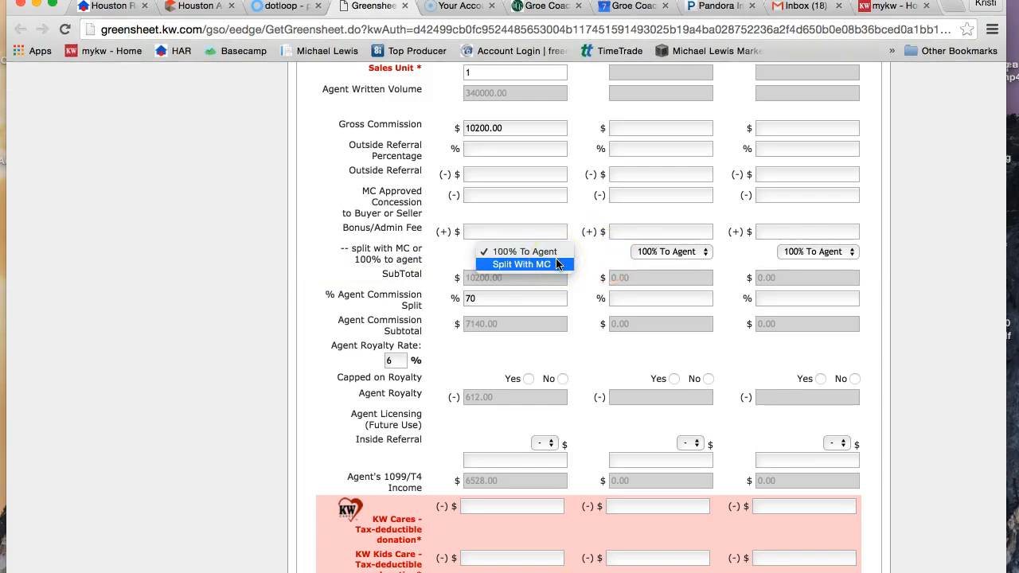
left_click(557, 265)
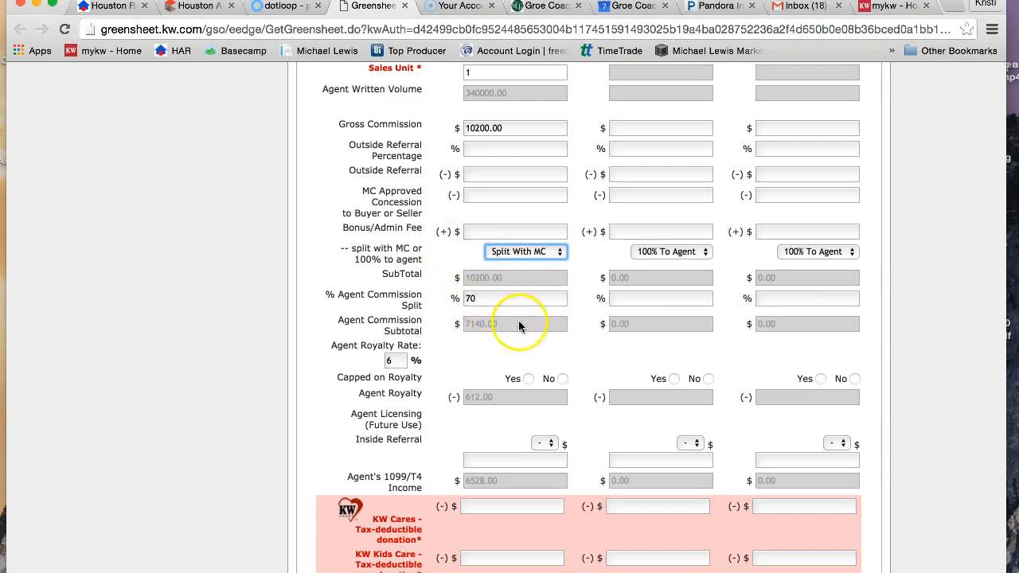
Mark Agent A as not capped on royalty.
mouse_move(505, 330)
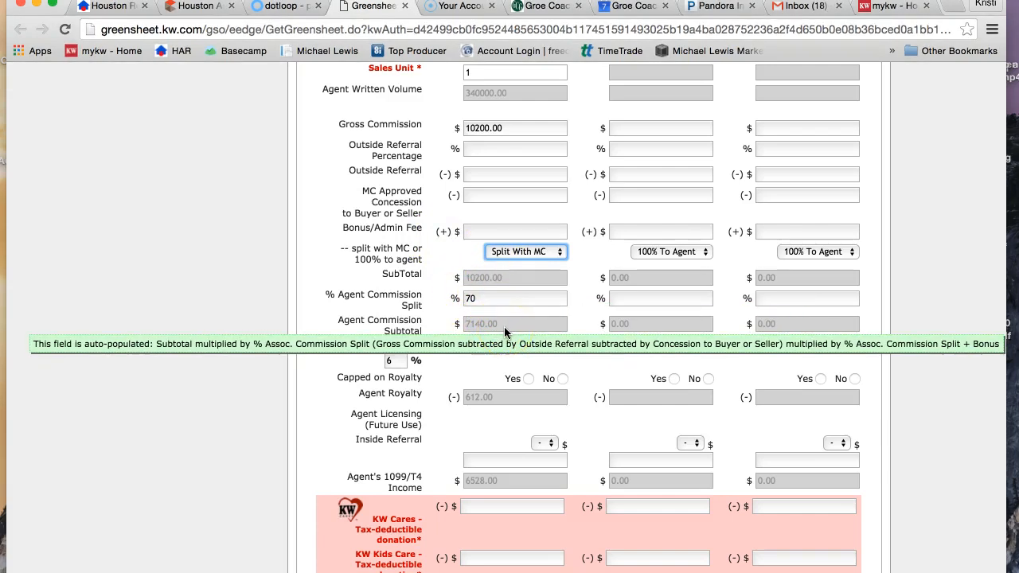
scroll(477, 370, "down", 1)
scroll(486, 372, "down", 2)
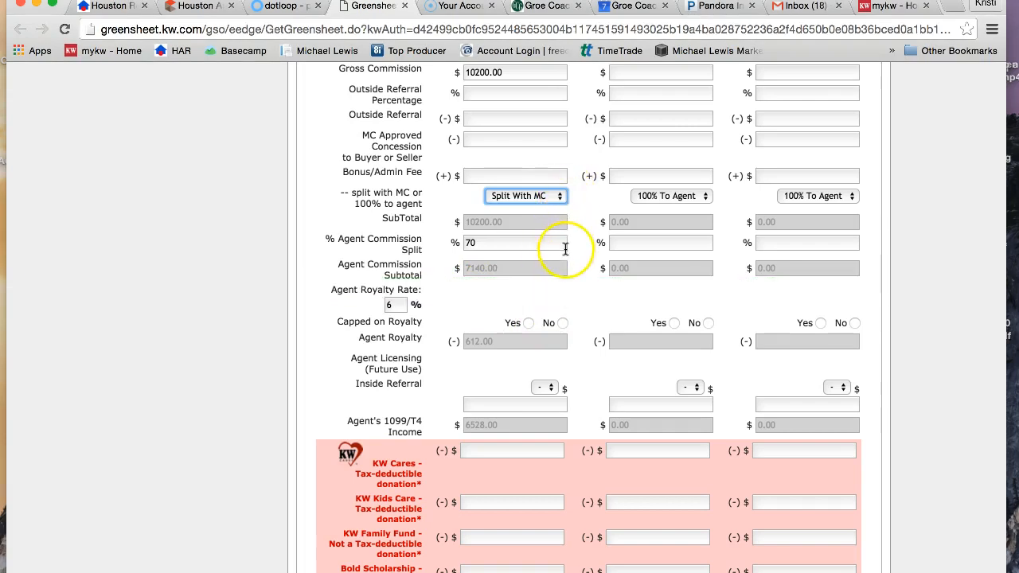
left_click(563, 323)
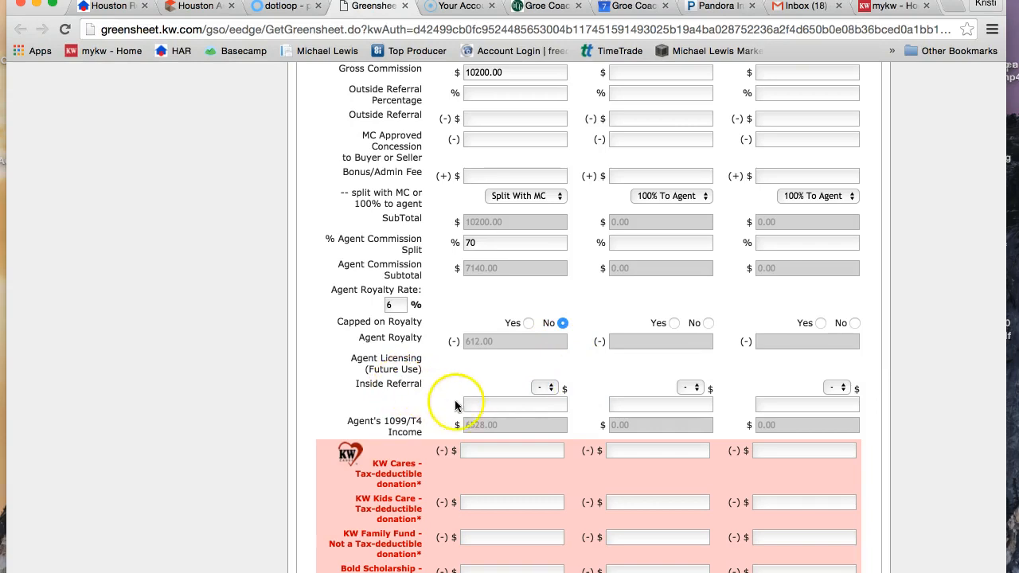
Enter an inside referral amount of 1020 for Agent A so the 1099/T4 income recalculates.
mouse_move(490, 405)
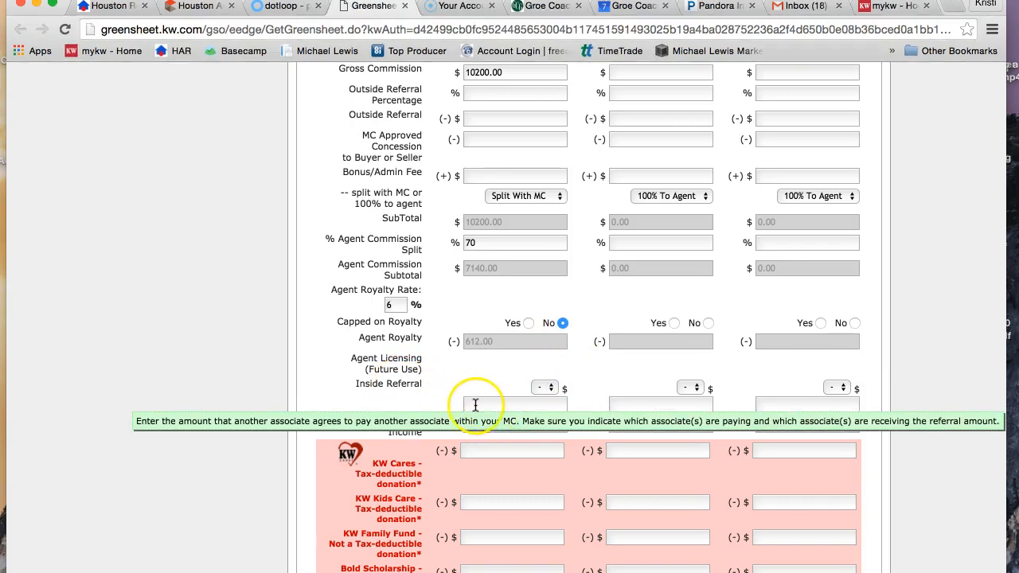
left_click(510, 405)
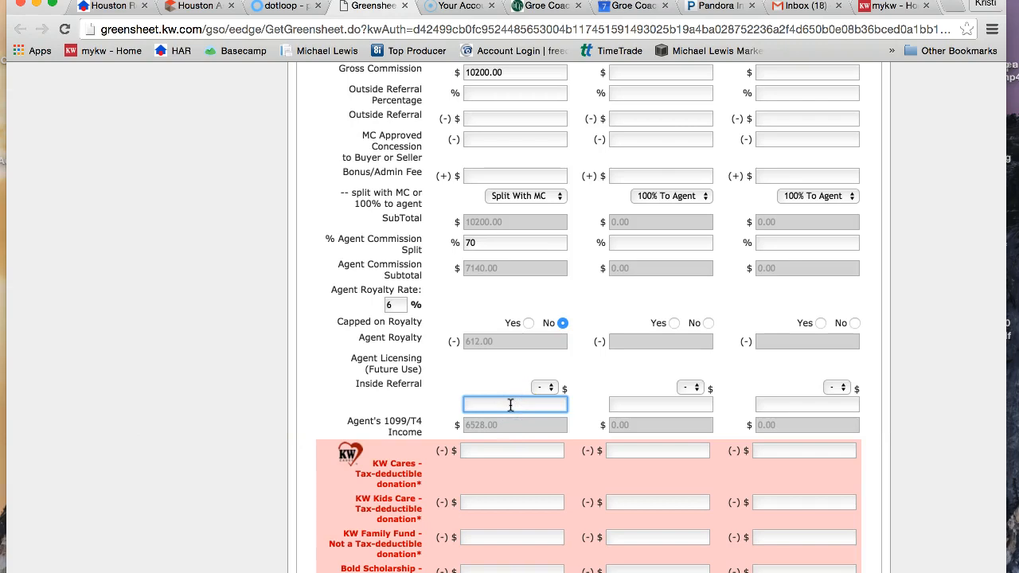
scroll(510, 404, "up", 5)
left_click(485, 292)
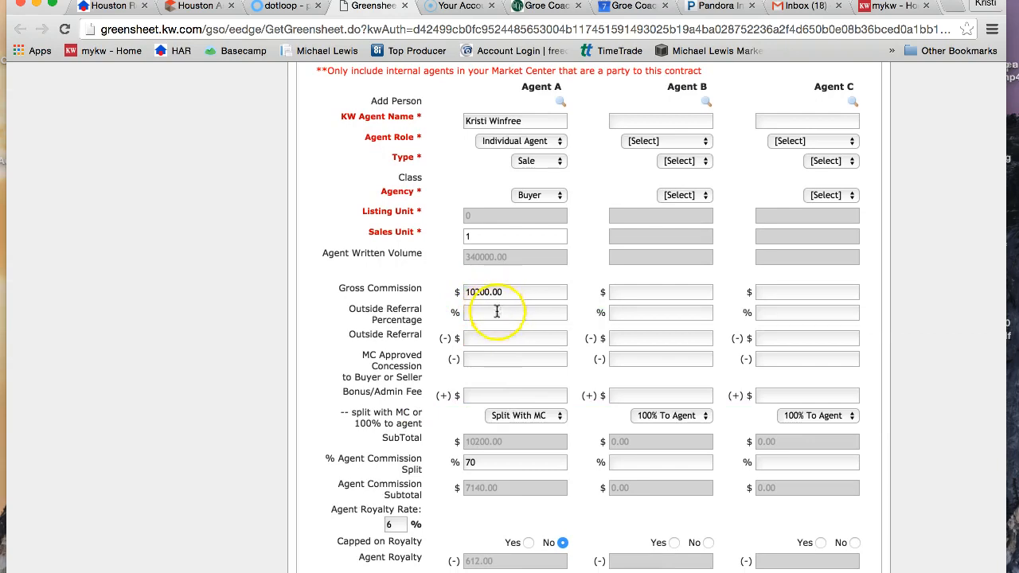
scroll(505, 387, "down", 3)
scroll(504, 388, "down", 2)
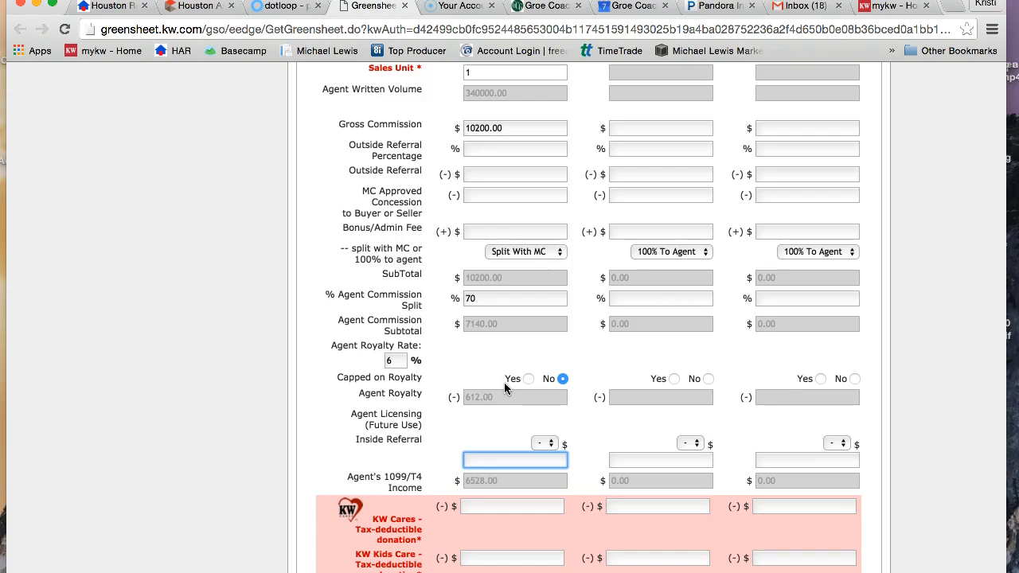
type("1020")
left_click(517, 480)
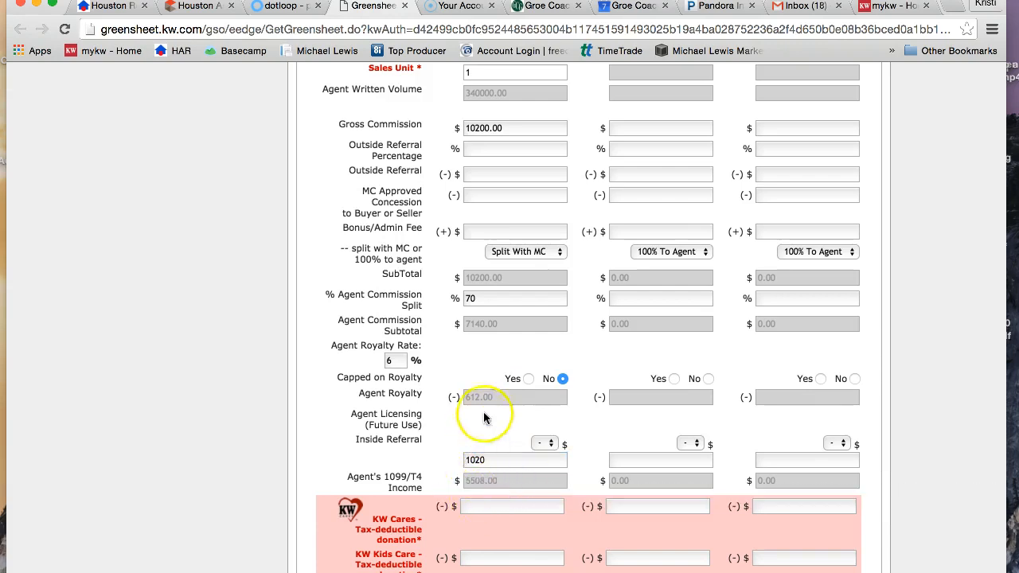
Set Agent A's KW Cares, KW Kids Care, KW Family Fund and Bold Scholarship donations to 0.
scroll(485, 483, "down", 1)
scroll(485, 484, "down", 1)
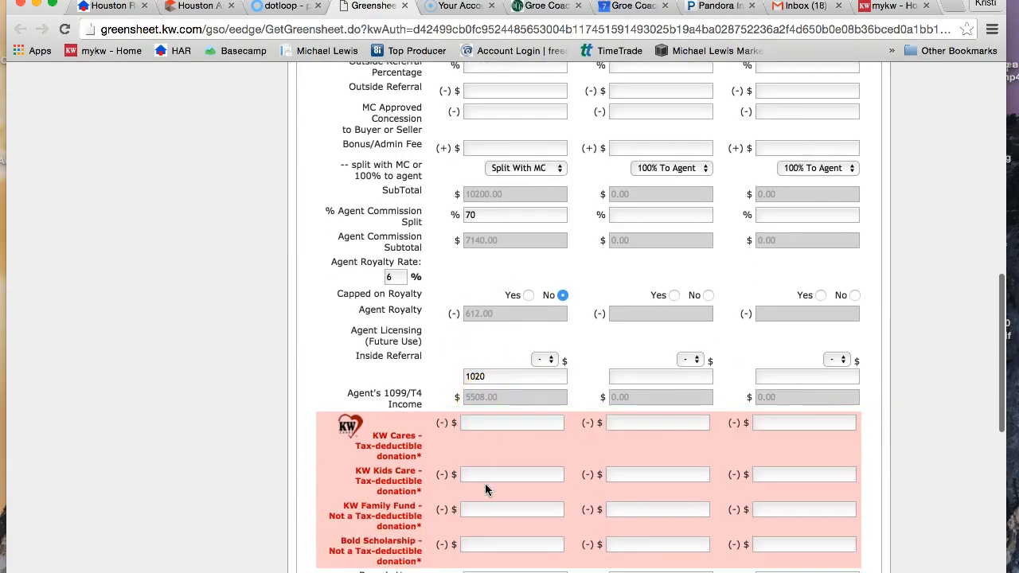
scroll(551, 414, "down", 3)
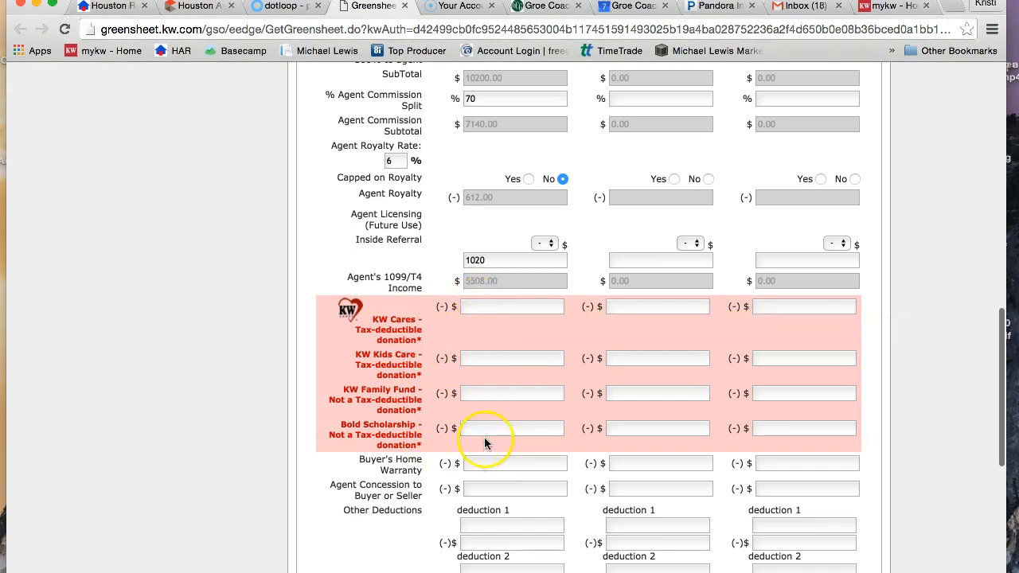
left_click(473, 306)
type("0")
left_click(473, 357)
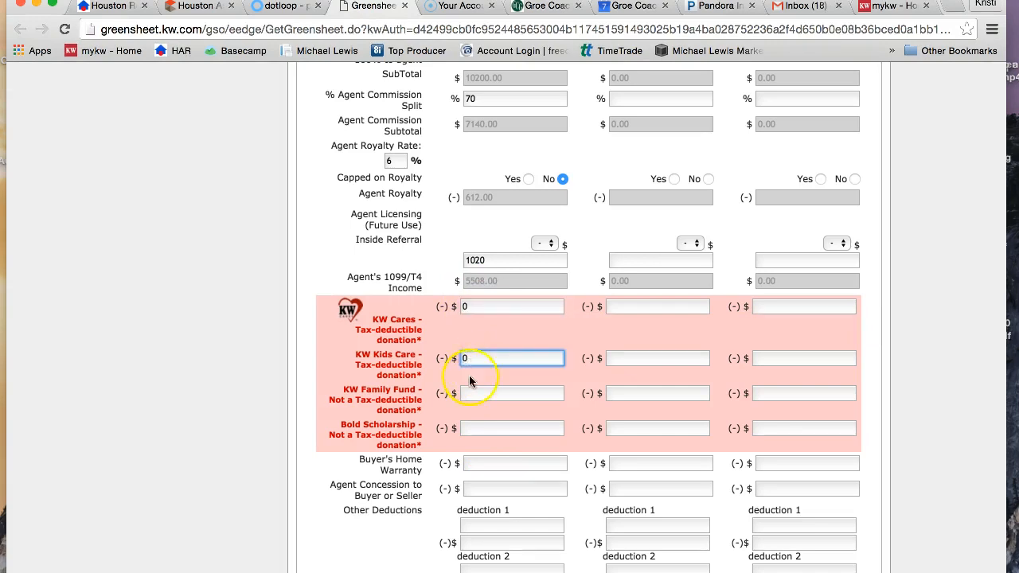
left_click(469, 388)
left_click(469, 428)
scroll(469, 428, "down", 5)
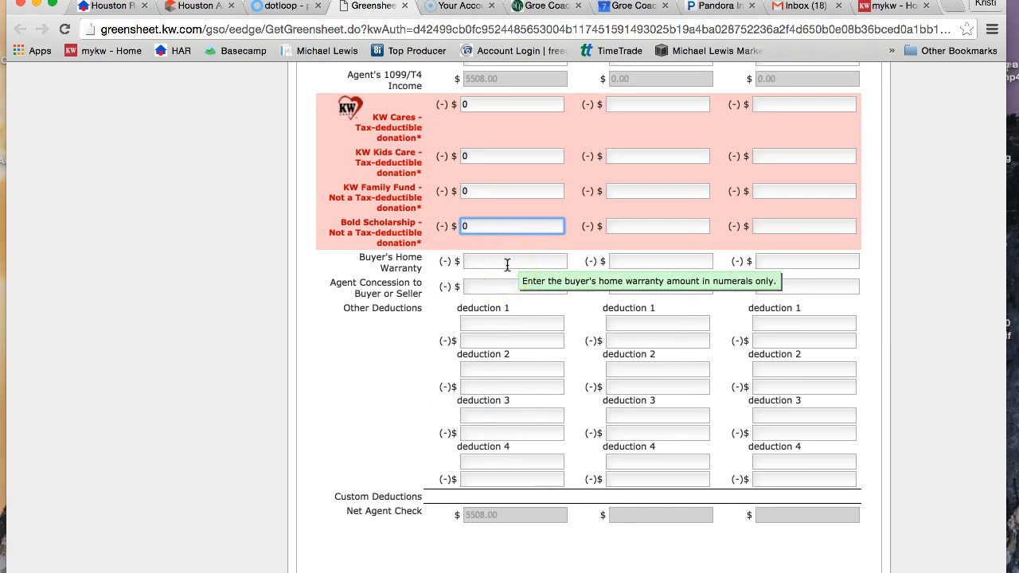
Review Agent A's commission, royalty, 1099/T4 income, deduction and Net Agent Check fields.
scroll(507, 265, "up", 7)
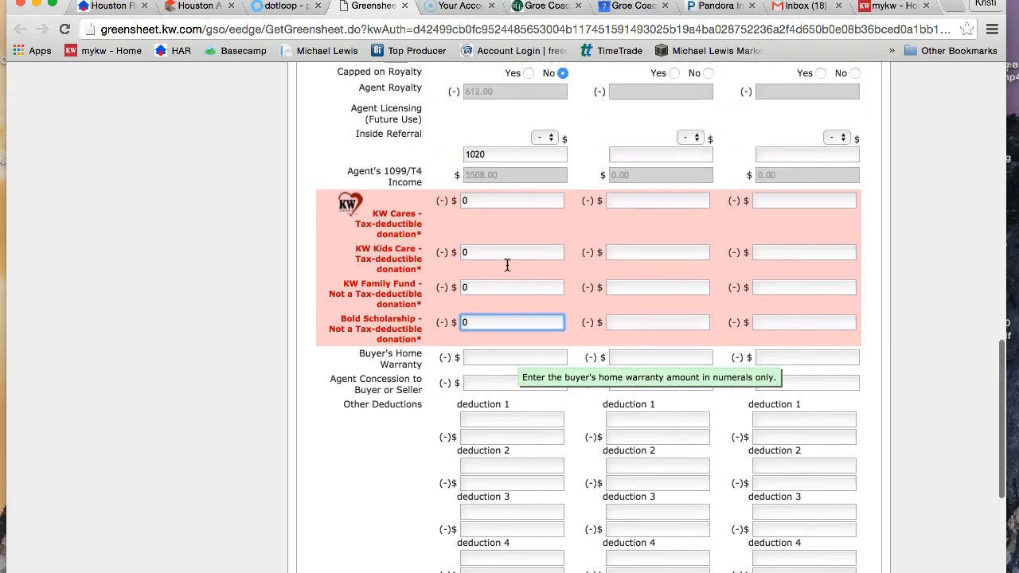
scroll(507, 265, "up", 4)
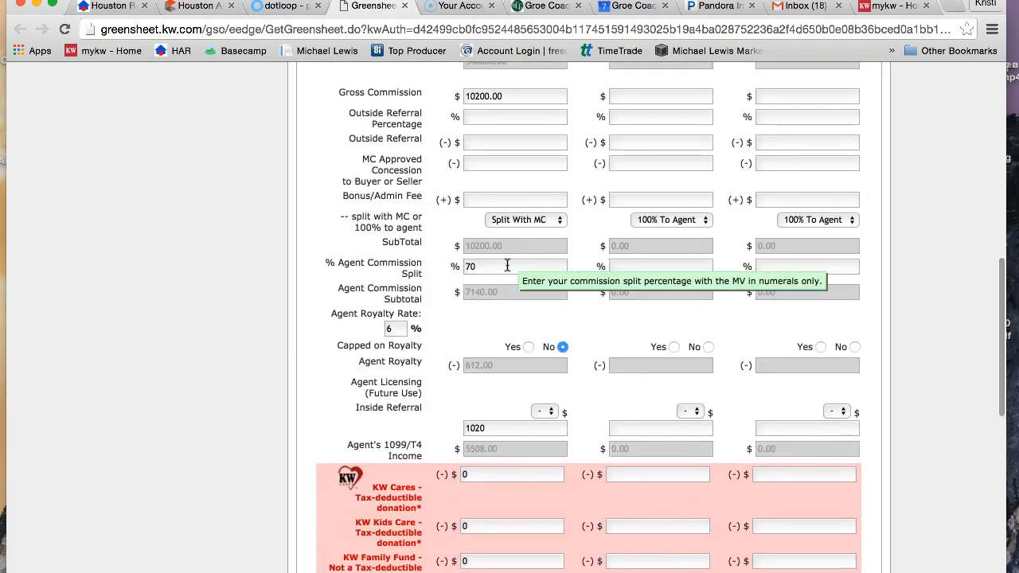
scroll(507, 265, "up", 1)
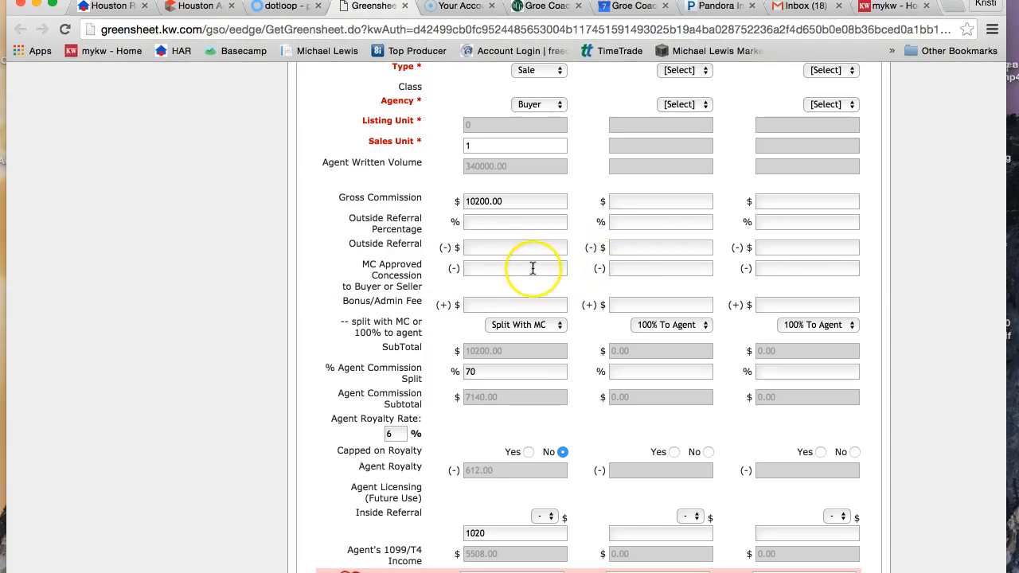
mouse_move(532, 268)
scroll(533, 268, "down", 10)
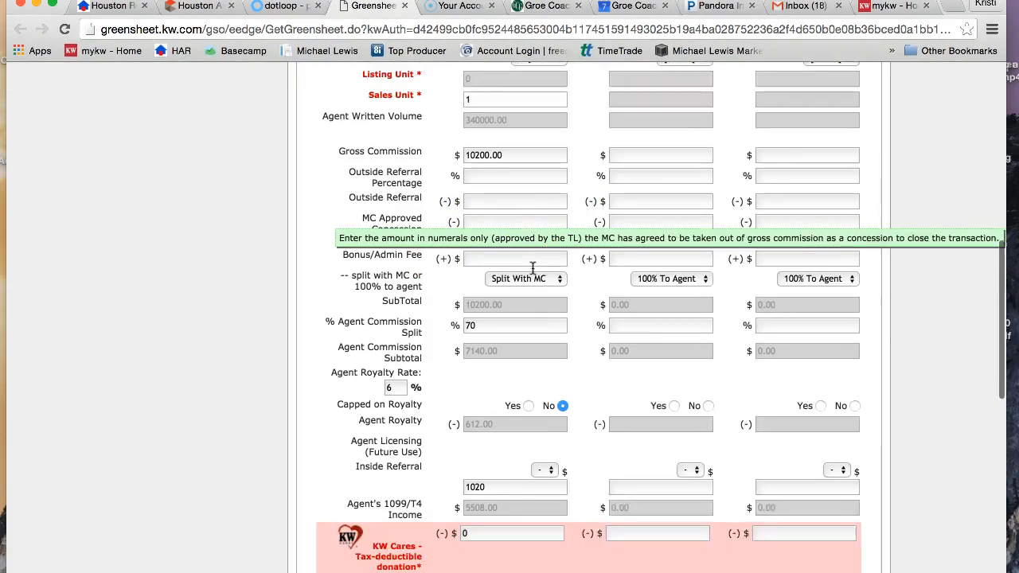
scroll(533, 269, "down", 2)
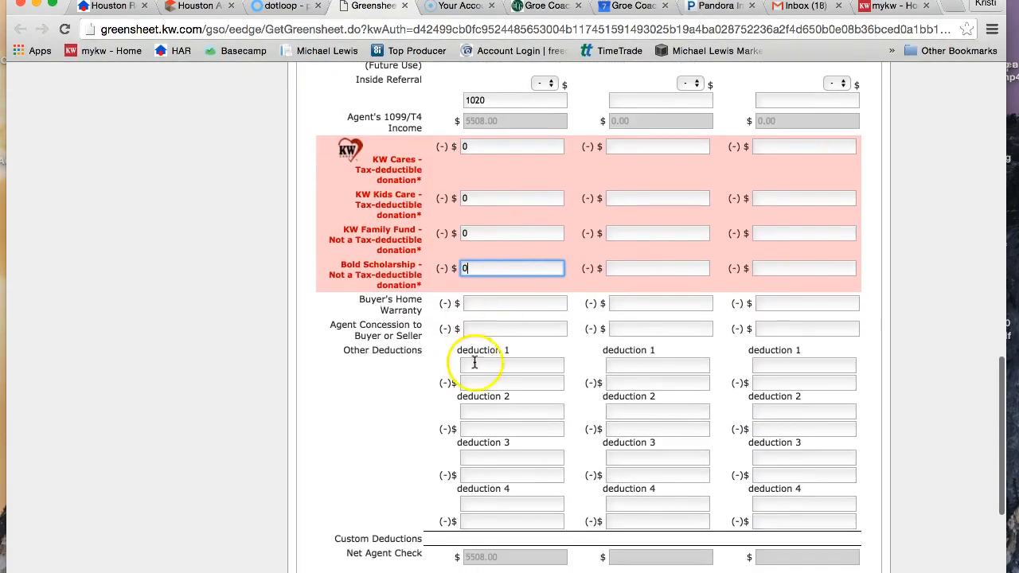
mouse_move(503, 120)
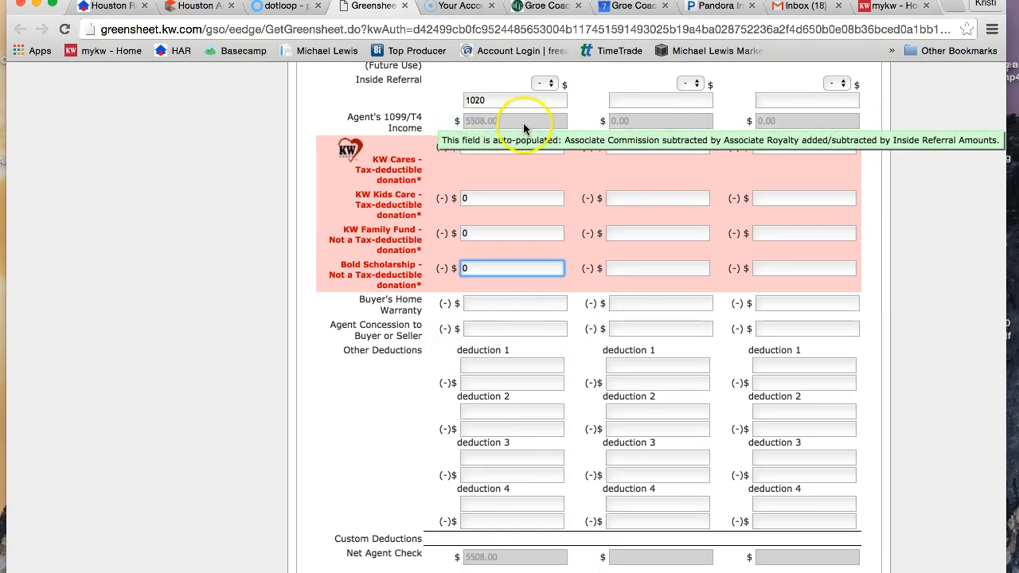
scroll(490, 357, "down", 3)
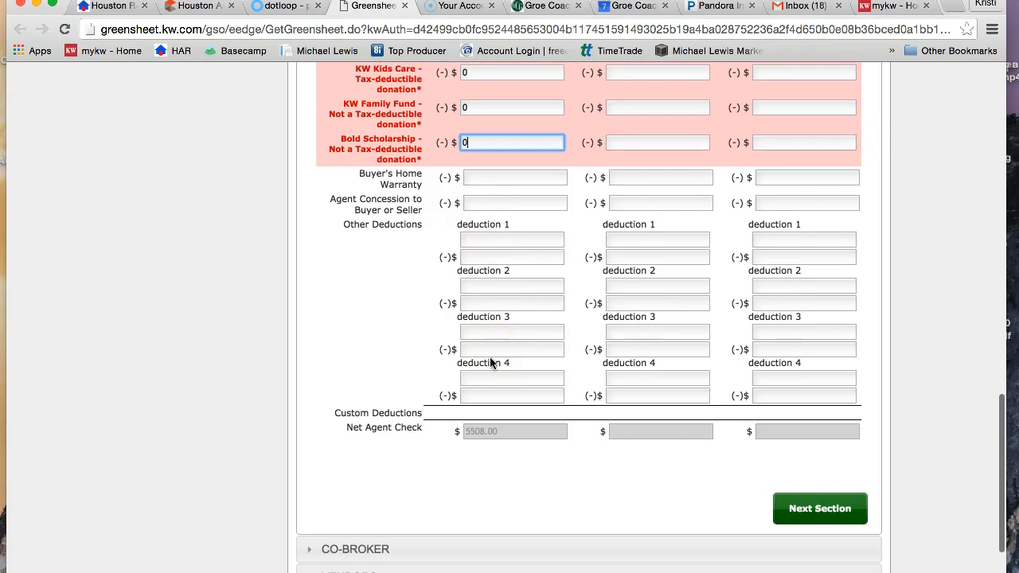
scroll(492, 362, "down", 2)
mouse_move(510, 364)
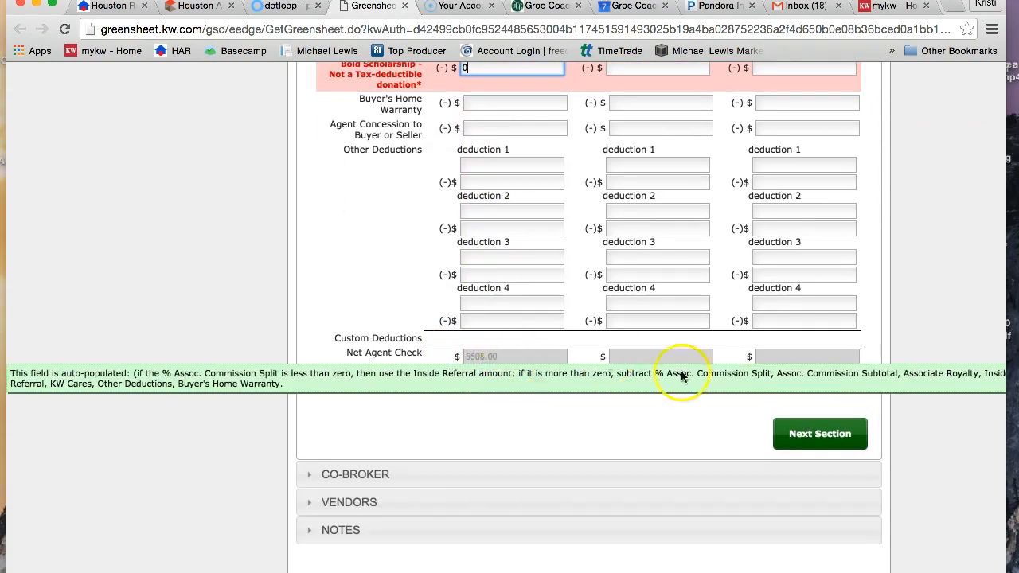
Continue to the Co-Broker section, then switch to the dotloop contract and find its Broker Information page.
left_click(850, 436)
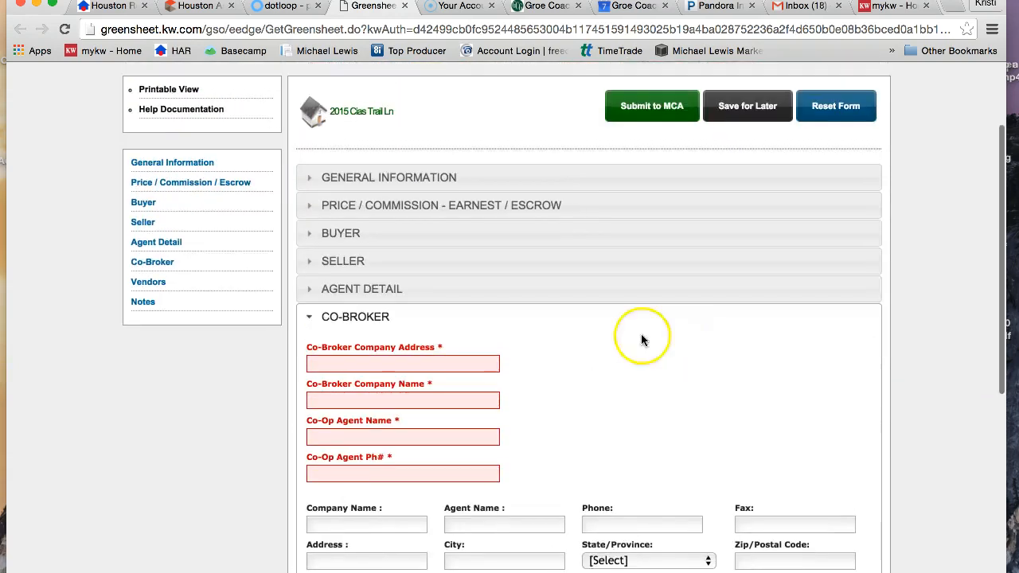
left_click(411, 364)
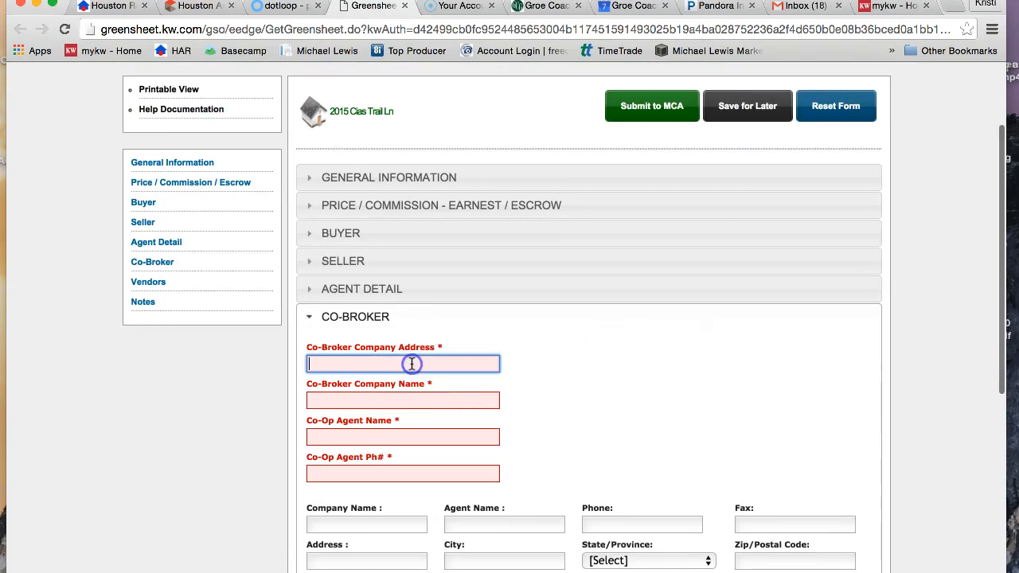
left_click(291, 8)
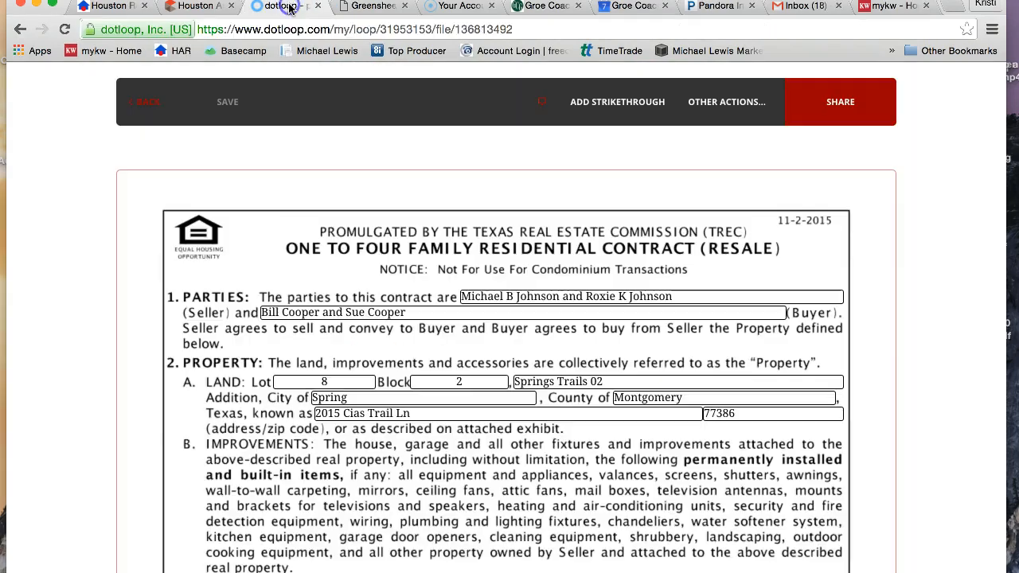
scroll(431, 388, "down", 20)
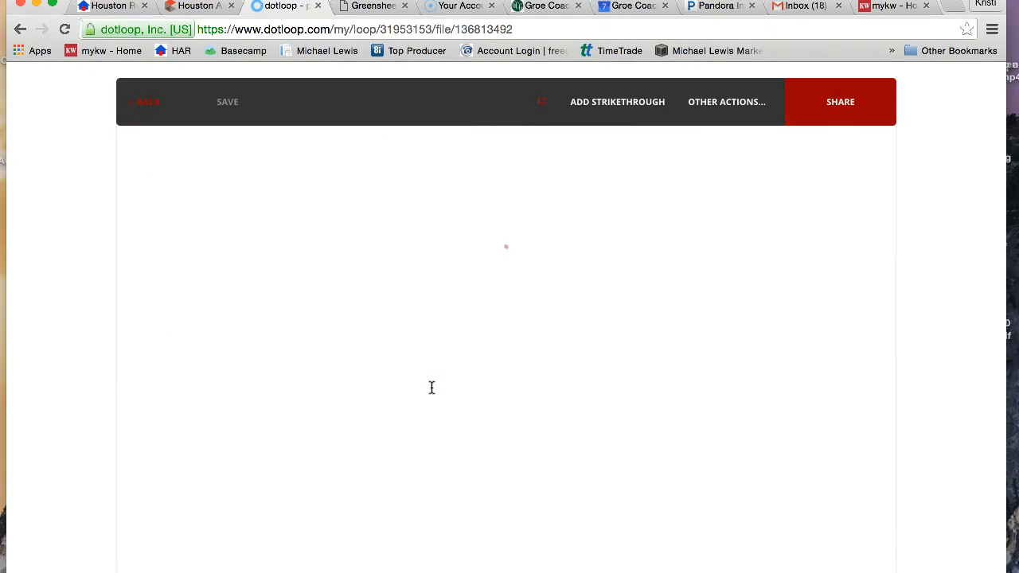
scroll(432, 388, "down", 20)
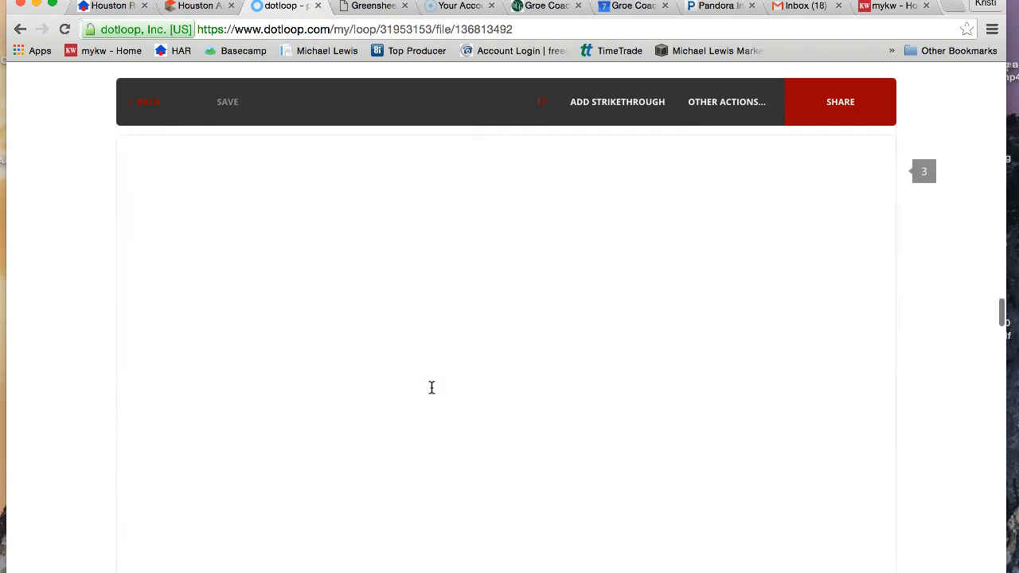
scroll(431, 388, "down", 15)
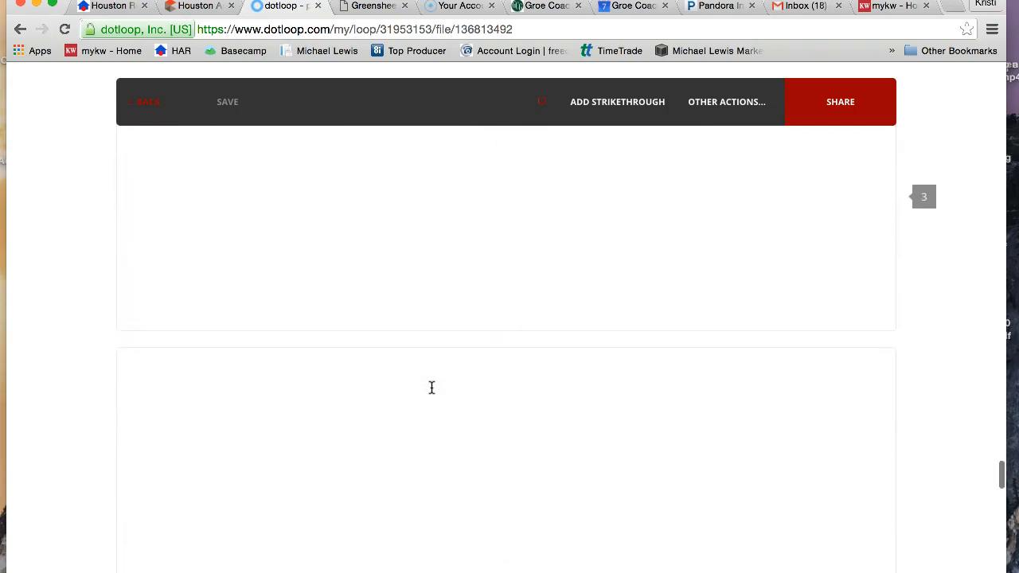
scroll(431, 387, "down", 10)
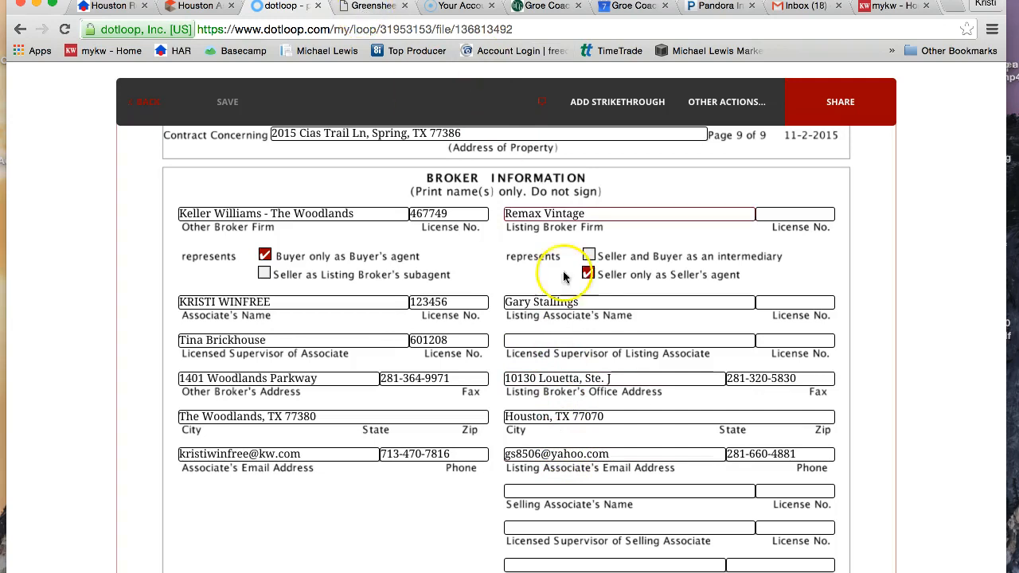
Copy the listing broker's office street address from the contract into the greensheet's Co-Broker Company Address field.
left_click(630, 377)
left_click_drag(631, 376, 503, 379)
right_click(519, 378)
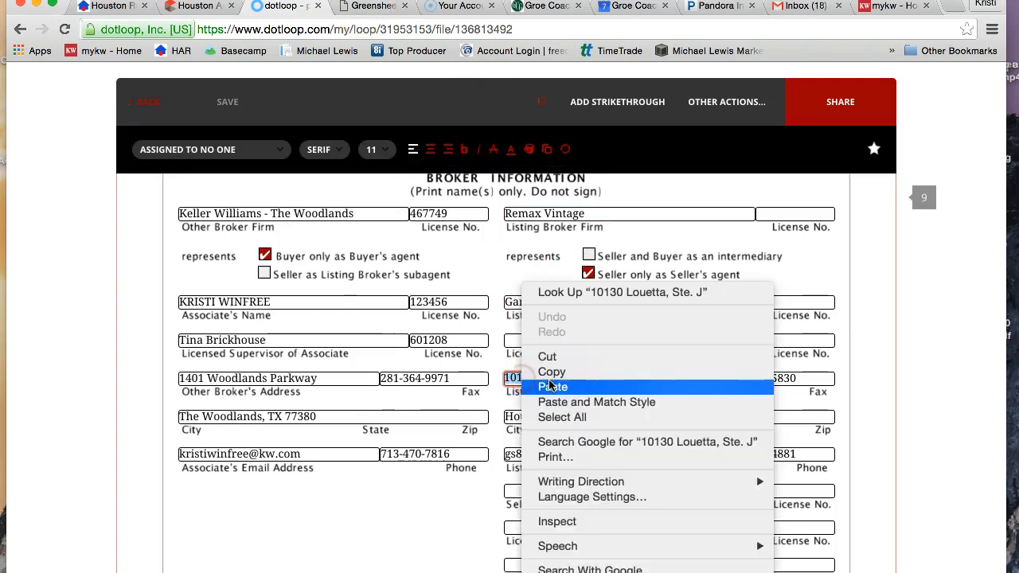
left_click(549, 371)
left_click(367, 11)
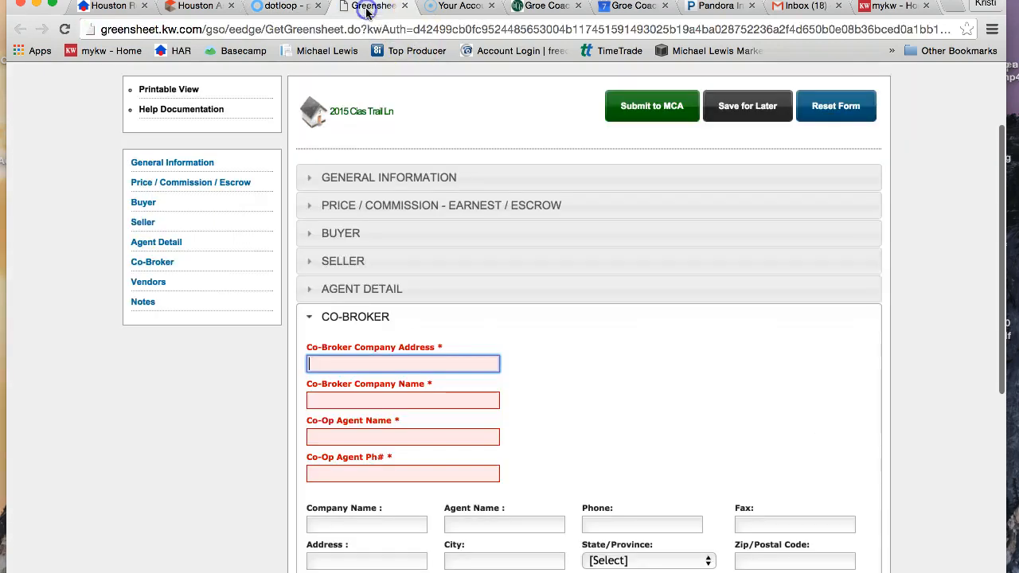
right_click(337, 366)
left_click(378, 441)
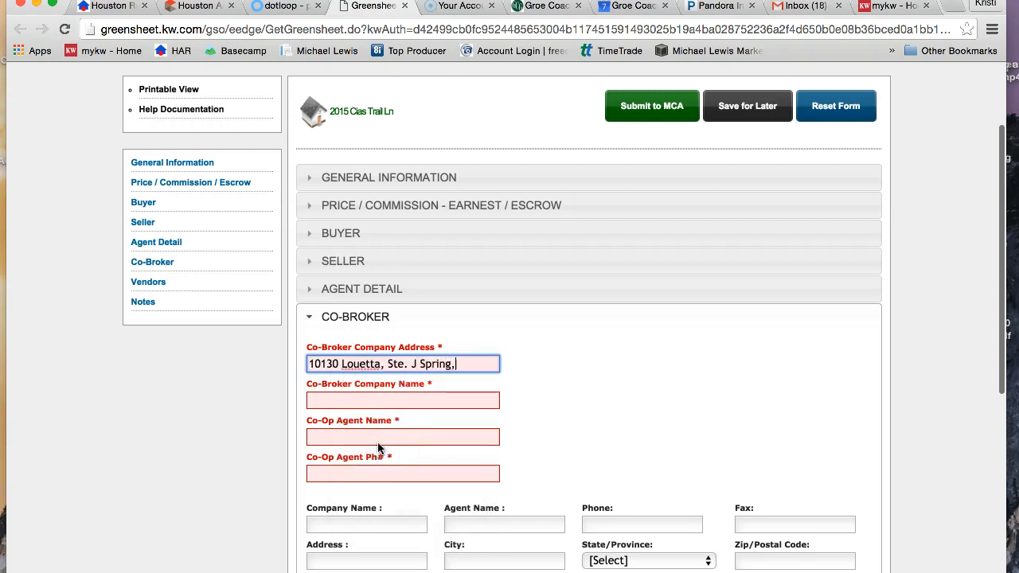
Check the contract and complete the Co-Broker Company Address with the listing broker's correct city and ZIP code.
left_click(282, 9)
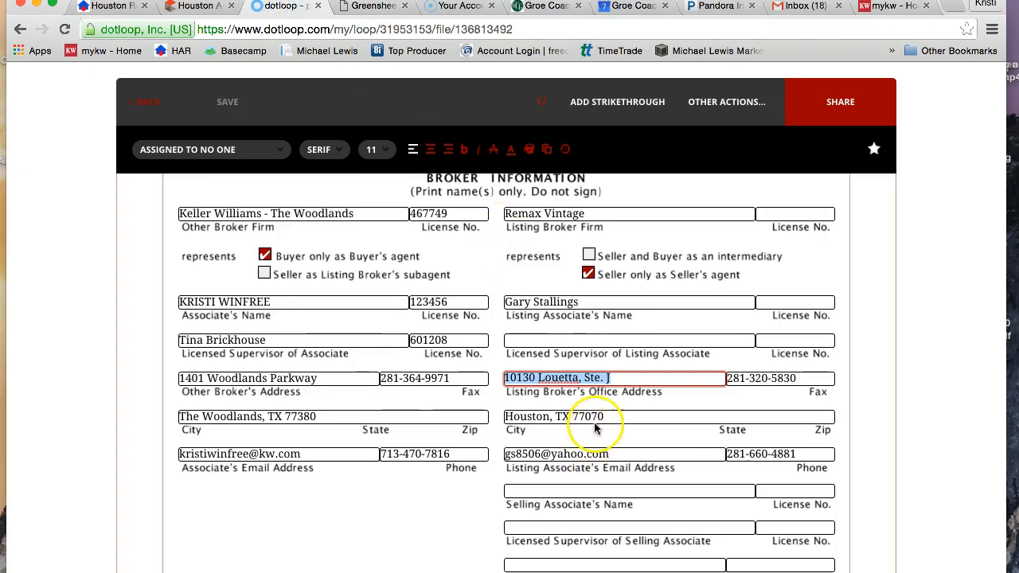
left_click(377, 9)
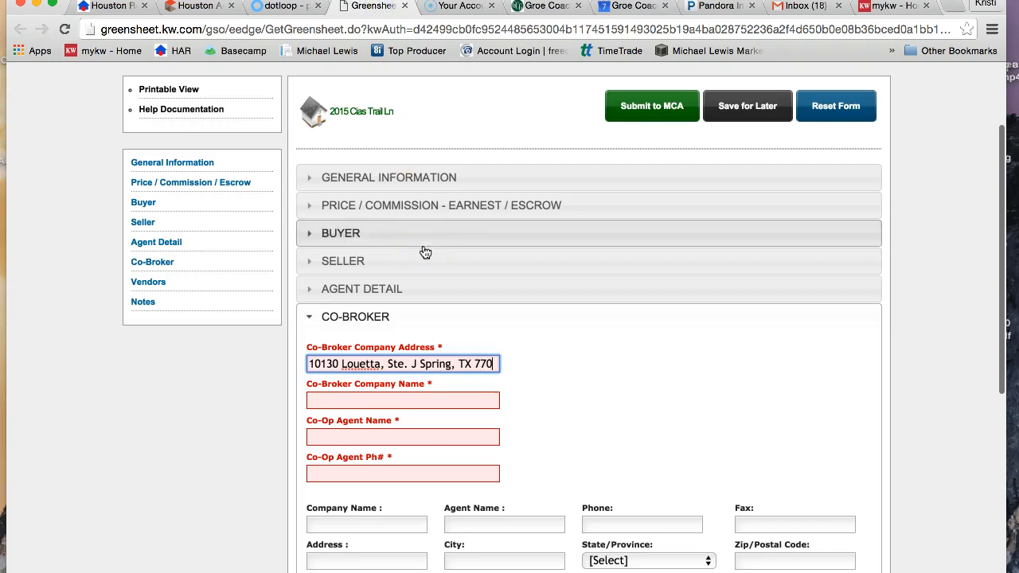
type("70")
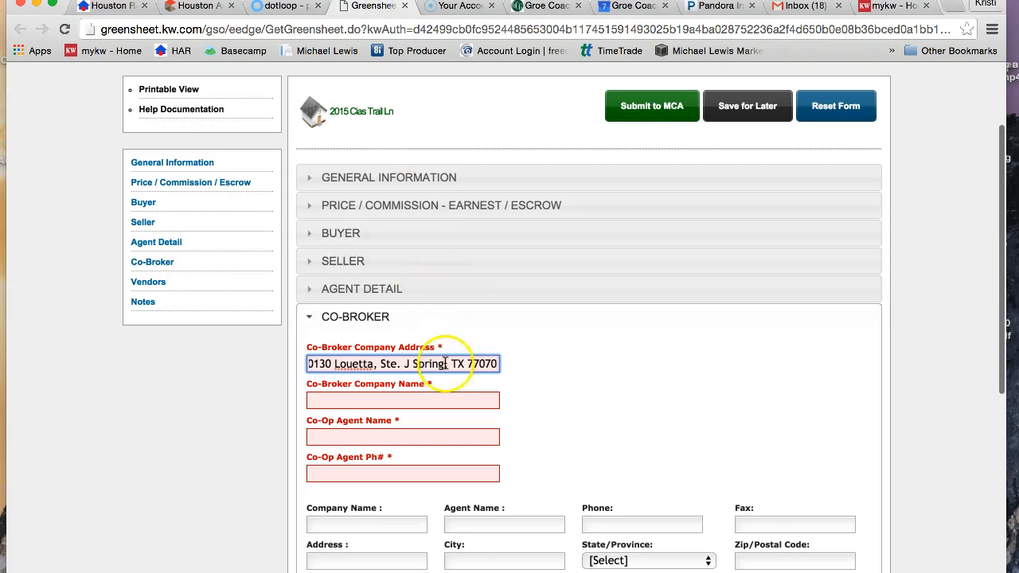
key("BackSpace")
key("BackSpace")
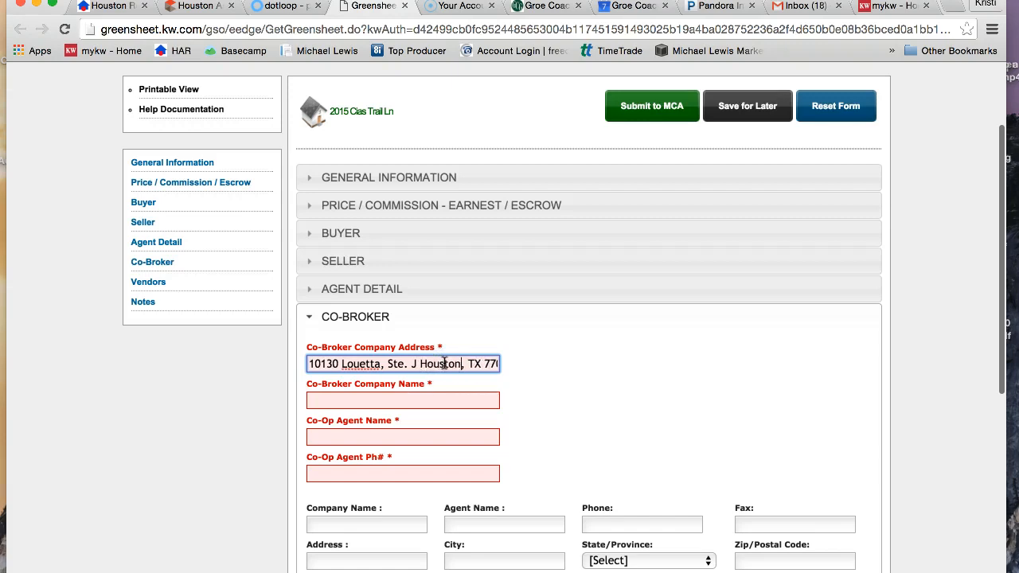
Enter Remax Vintage as the Co-Broker Company Name and copy the listing associate's name from the dotloop contract into the Co-Op Agent Name field.
left_click(371, 400)
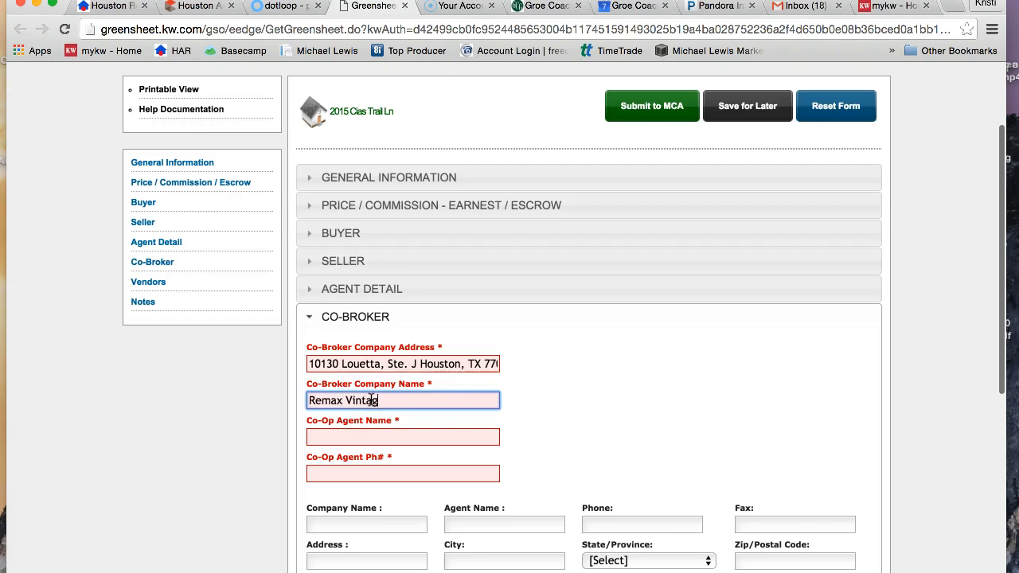
left_click(350, 439)
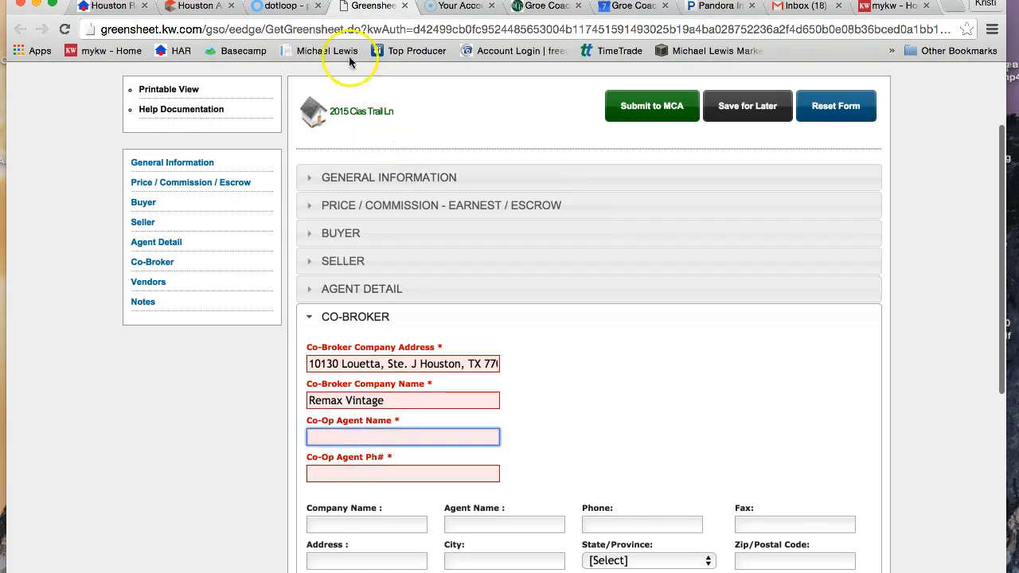
left_click(287, 6)
left_click(646, 388)
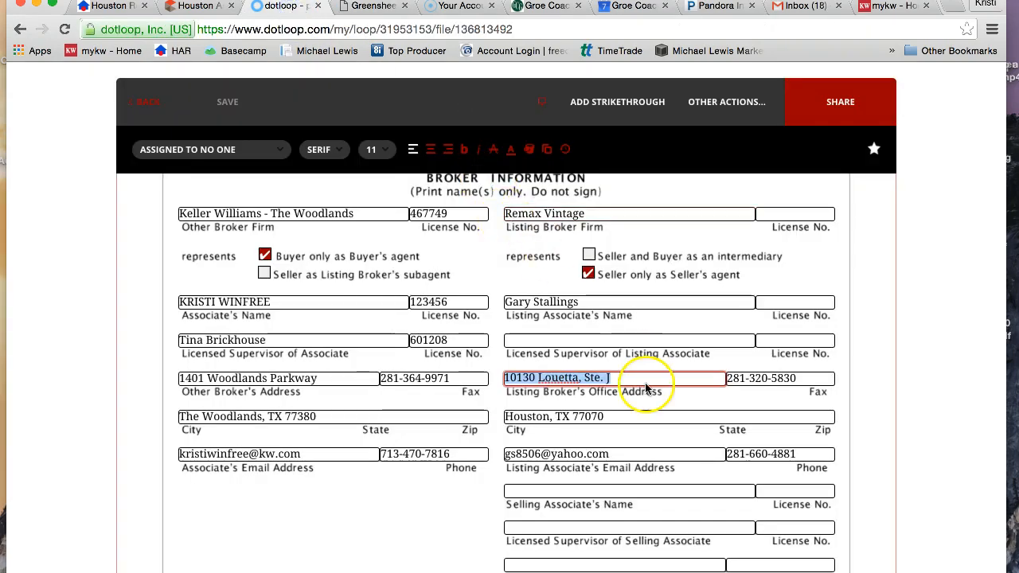
left_click(507, 300)
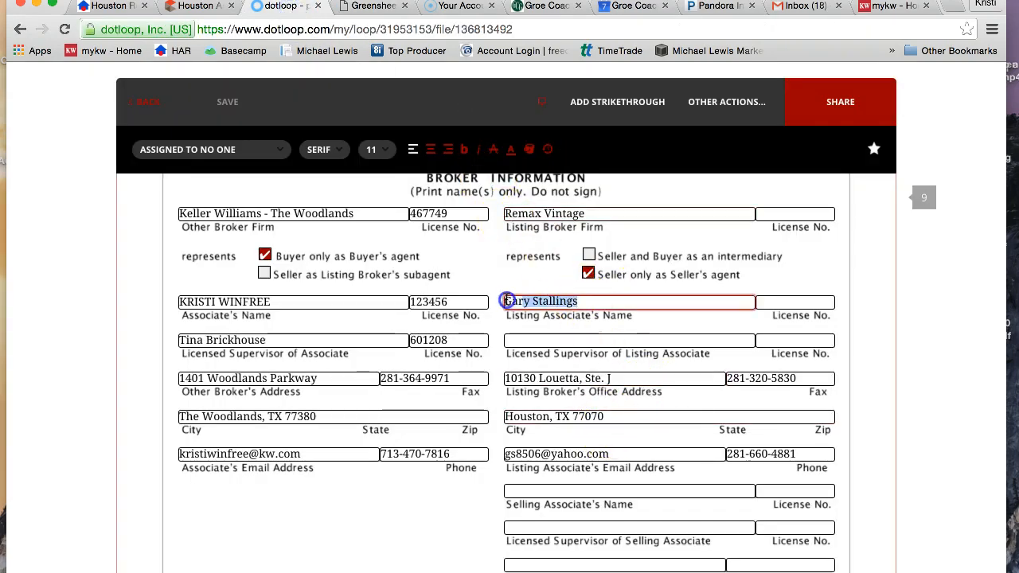
right_click(531, 297)
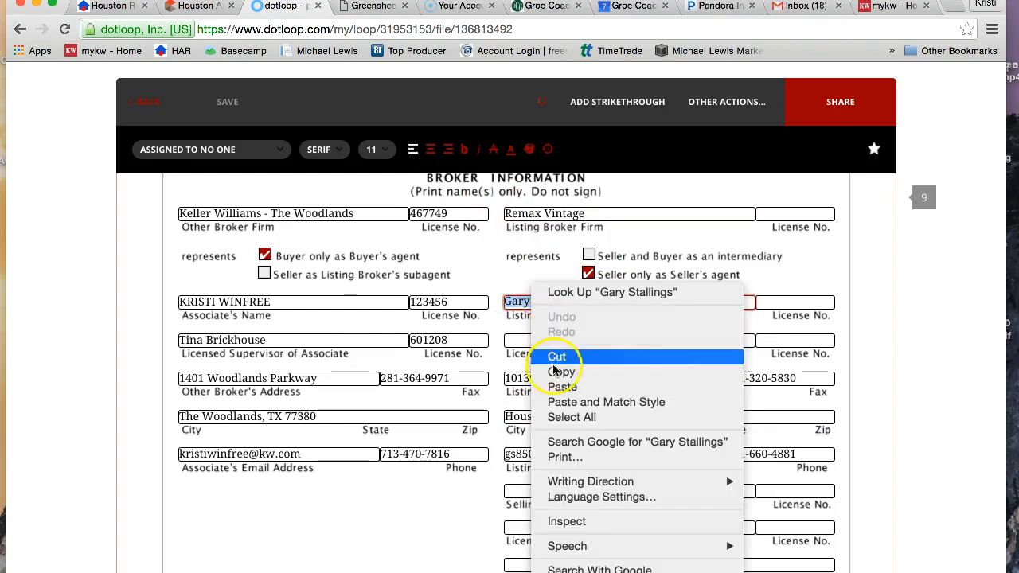
left_click(587, 368)
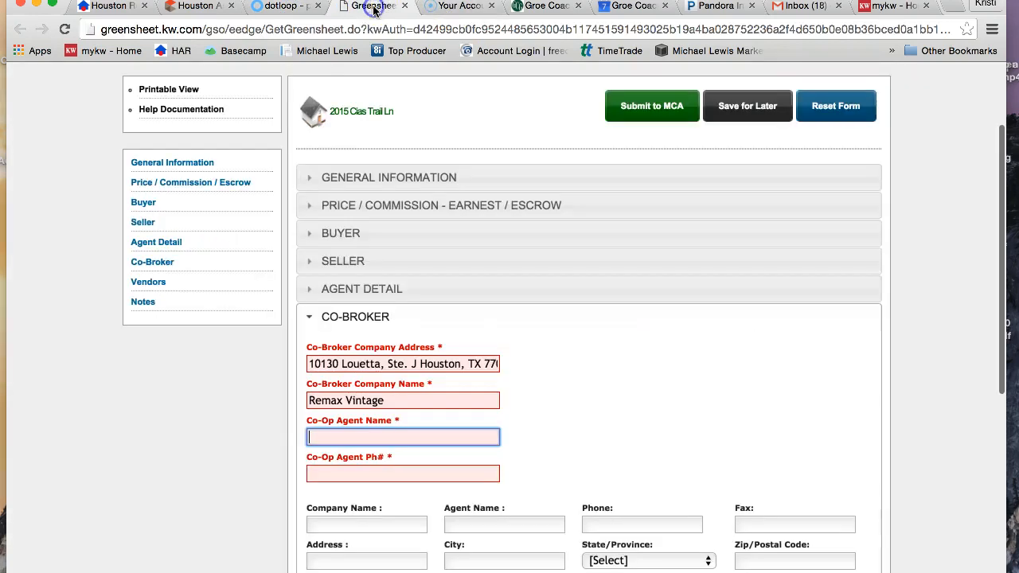
left_click(373, 6)
right_click(317, 434)
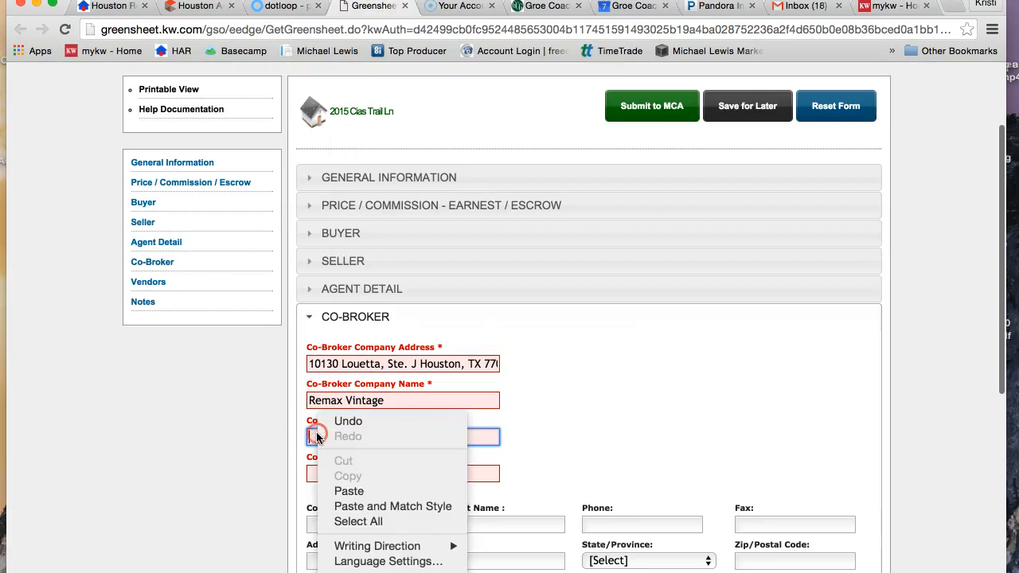
left_click(347, 486)
Copy the listing associate's phone number from the dotloop contract into the greensheet's Co-Op Agent Ph# field.
left_click(327, 475)
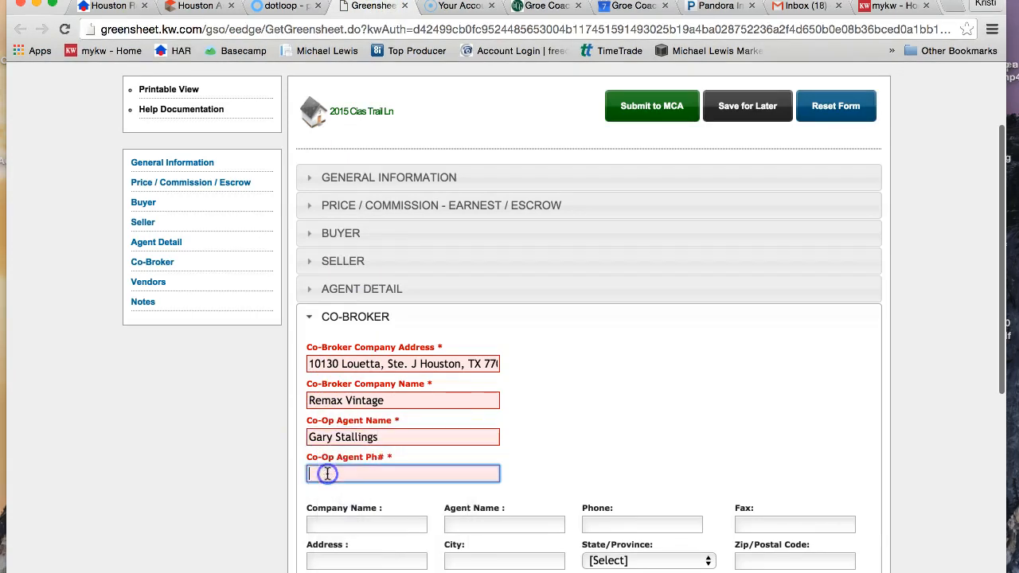
left_click(283, 6)
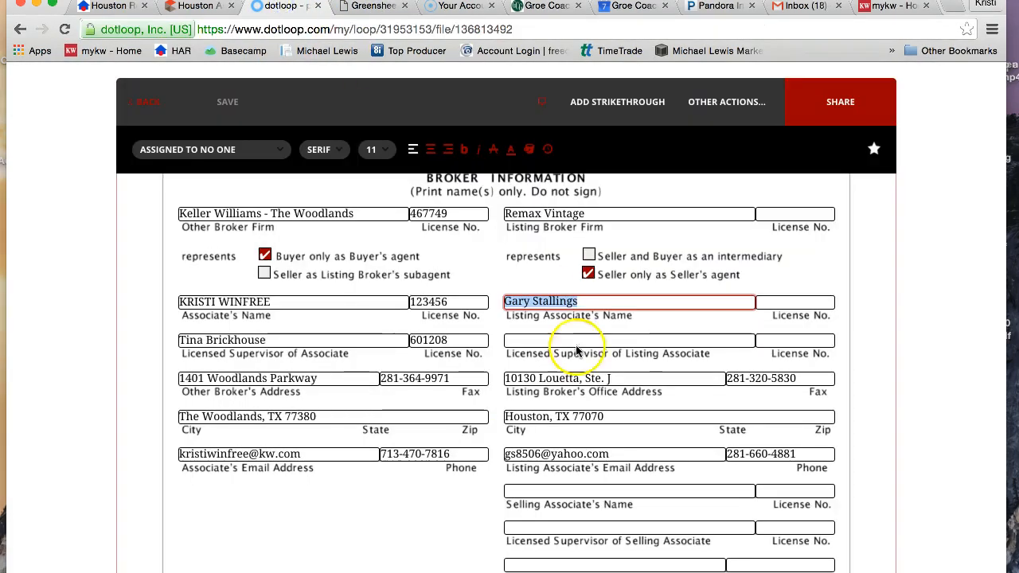
scroll(585, 374, "down", 2)
scroll(586, 383, "down", 1)
scroll(586, 384, "up", 2)
scroll(605, 398, "down", 1)
left_click(629, 412)
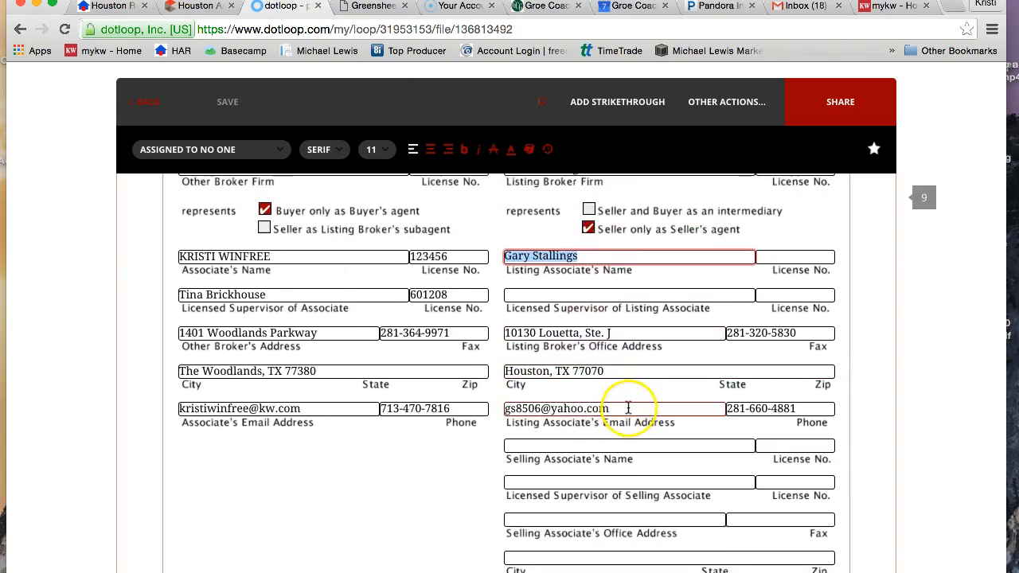
left_click(809, 407)
left_click_drag(812, 408, 726, 409)
right_click(726, 409)
left_click(760, 371)
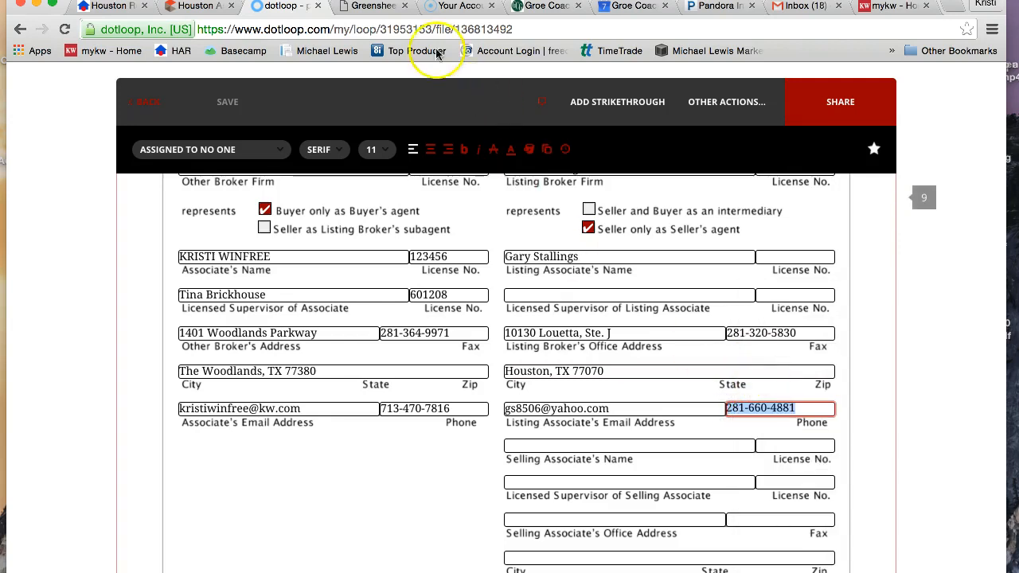
left_click(368, 7)
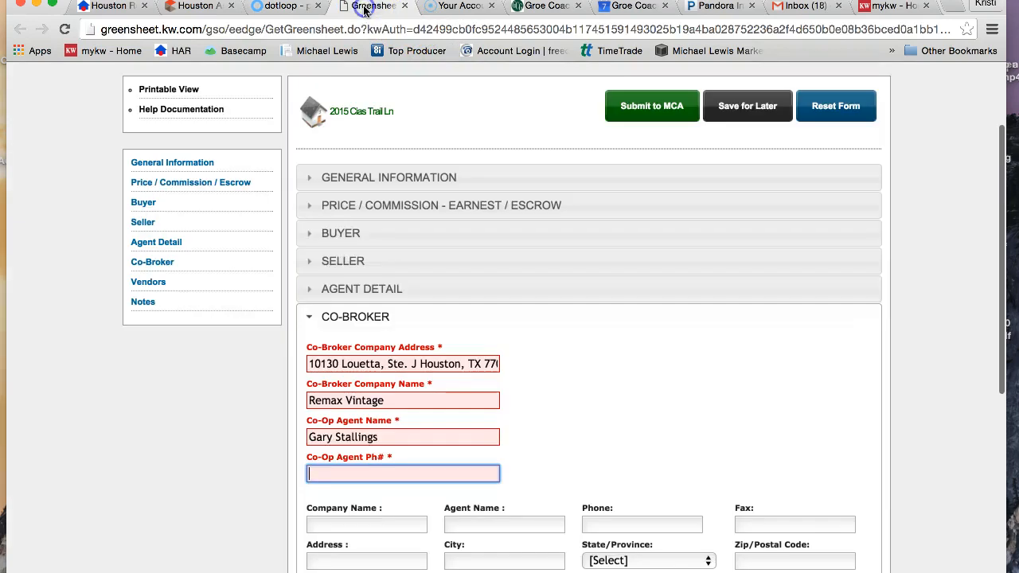
right_click(323, 473)
left_click(346, 490)
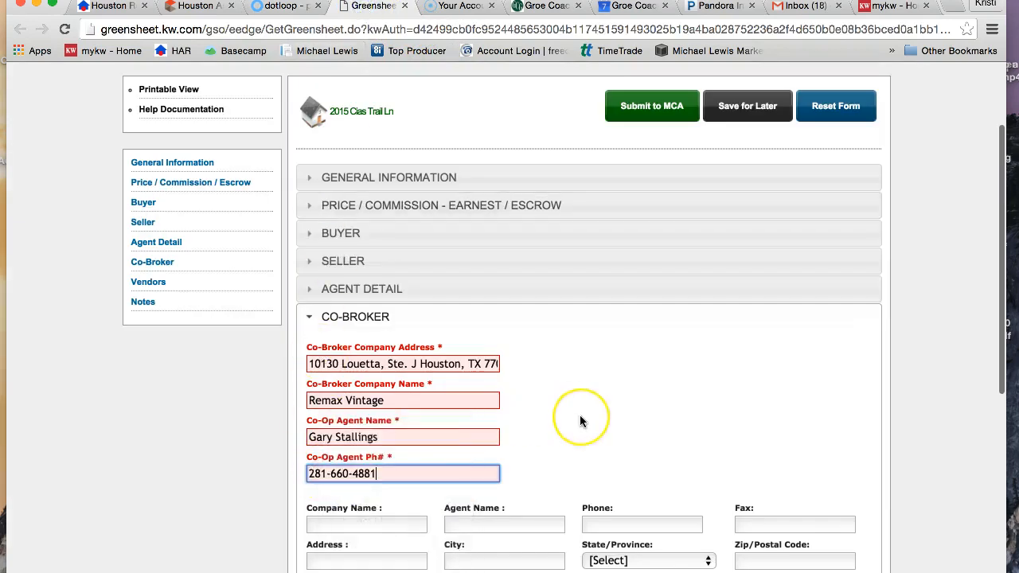
Continue to the Vendors section and review its title company, mortgage company, closing company and home warranty fields.
scroll(580, 421, "down", 8)
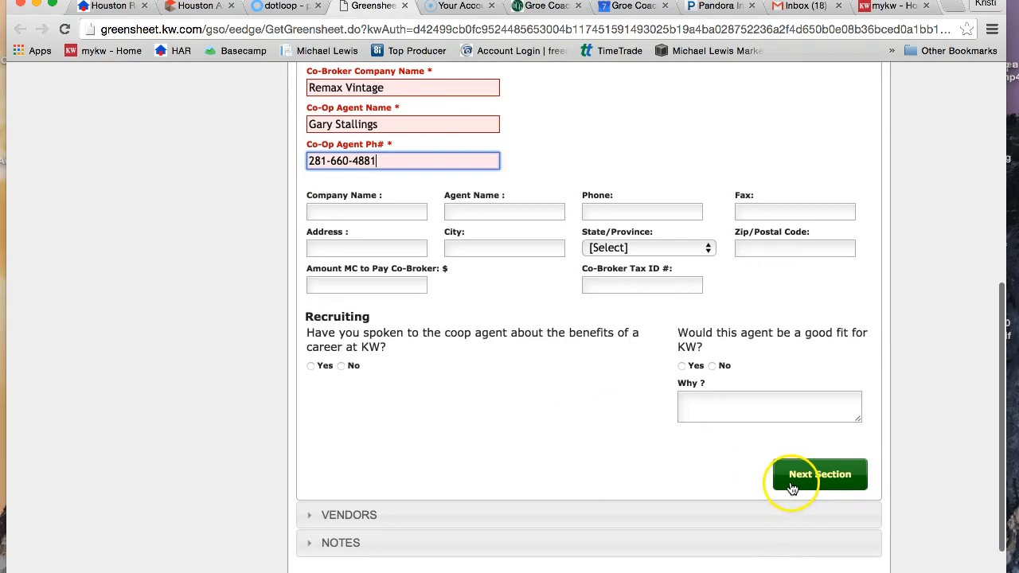
left_click(792, 487)
scroll(552, 282, "up", 2)
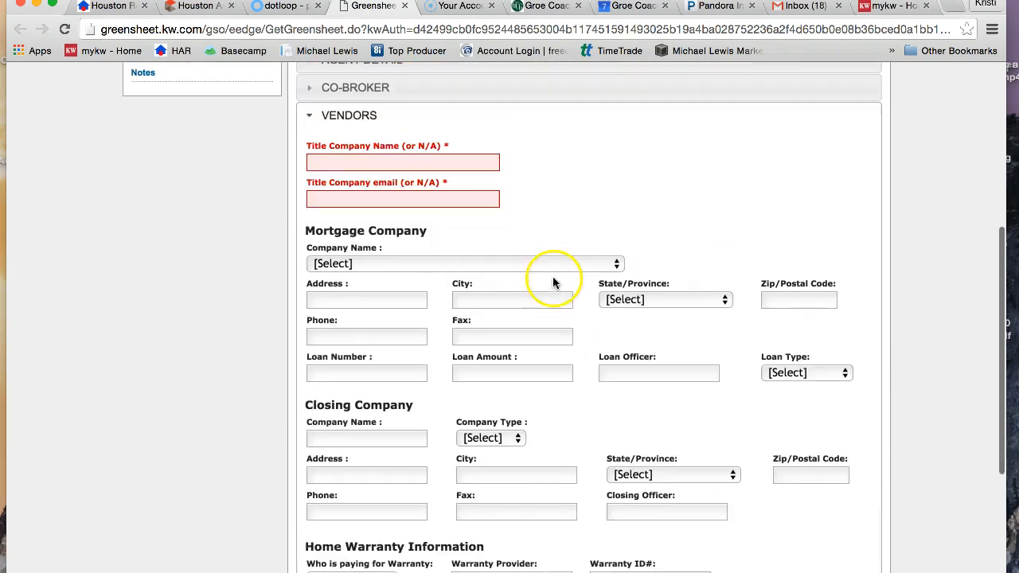
left_click(367, 168)
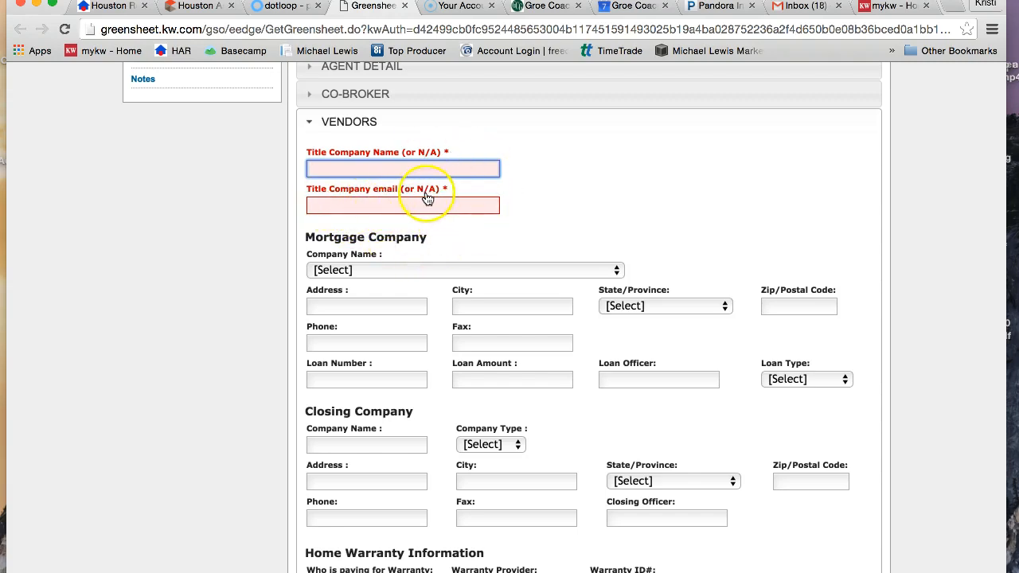
scroll(446, 203, "down", 7)
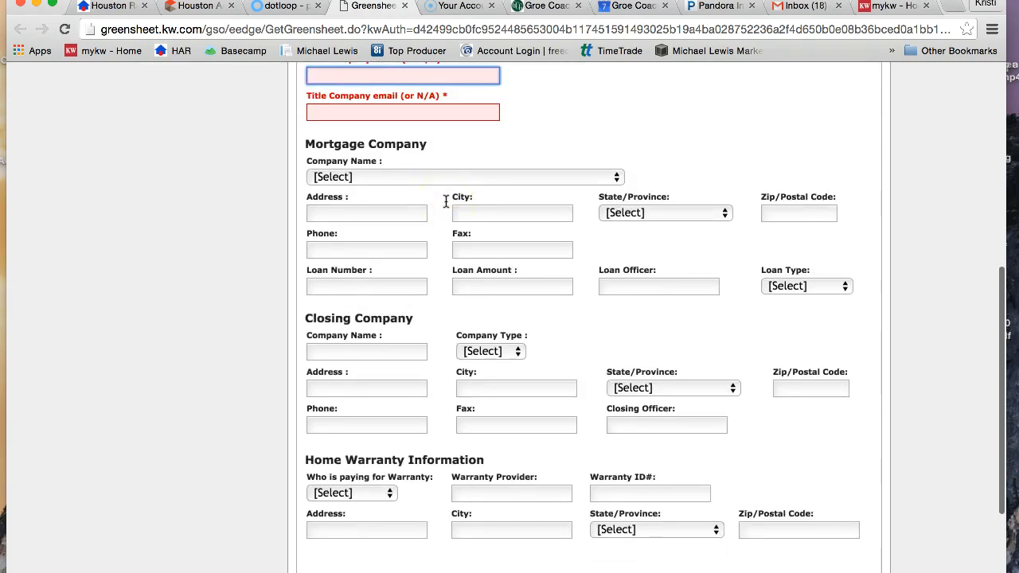
Continue to the Notes section and try to submit the greensheet to the MCA with the title company fields left empty.
left_click(816, 406)
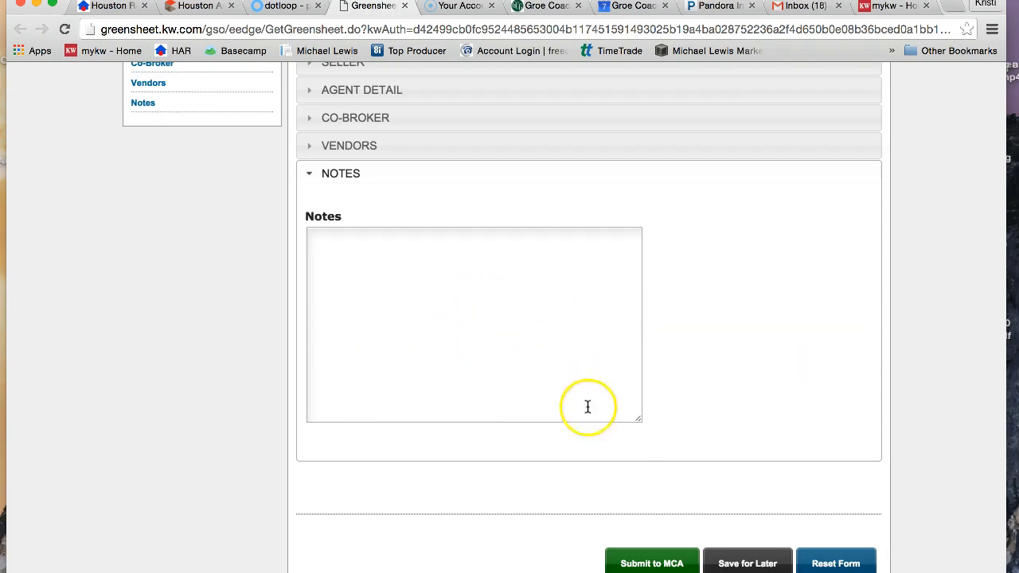
scroll(632, 515, "down", 1)
left_click(640, 565)
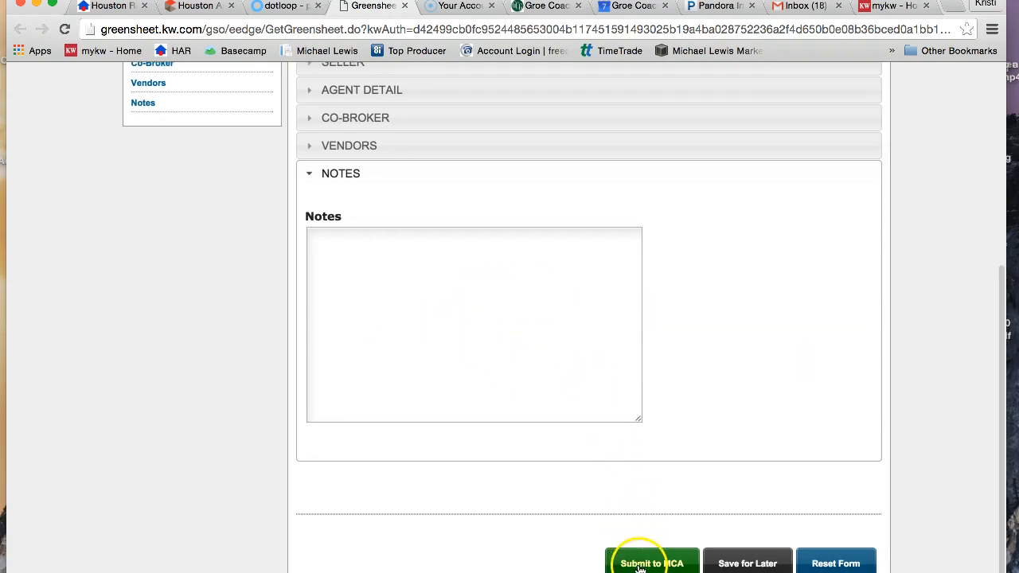
left_click(383, 347)
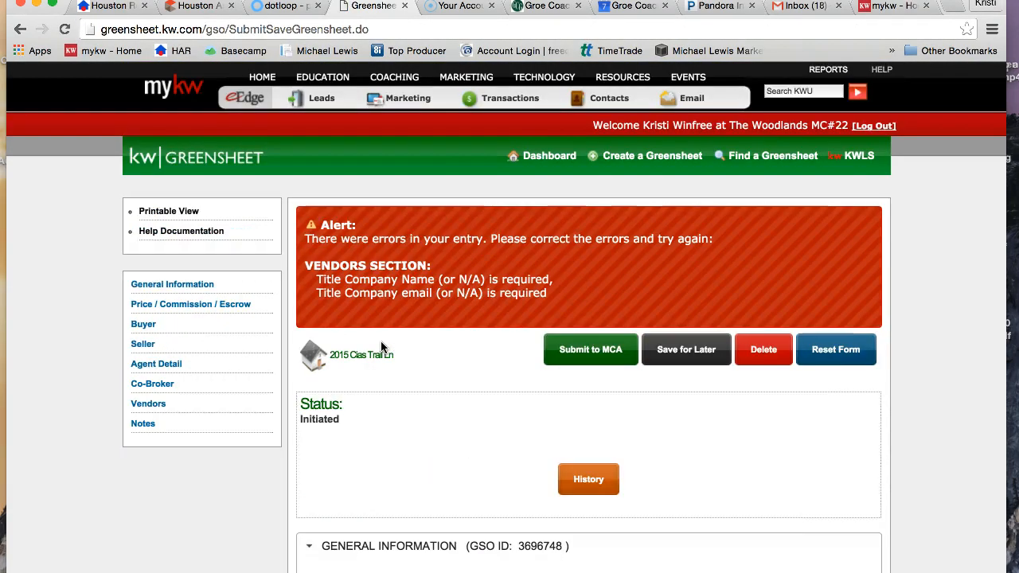
Reopen the Vendors section, enter Fidelity Title as the Title Company Name and fill in the title company's e-mail.
scroll(380, 340, "down", 2)
left_click(382, 325)
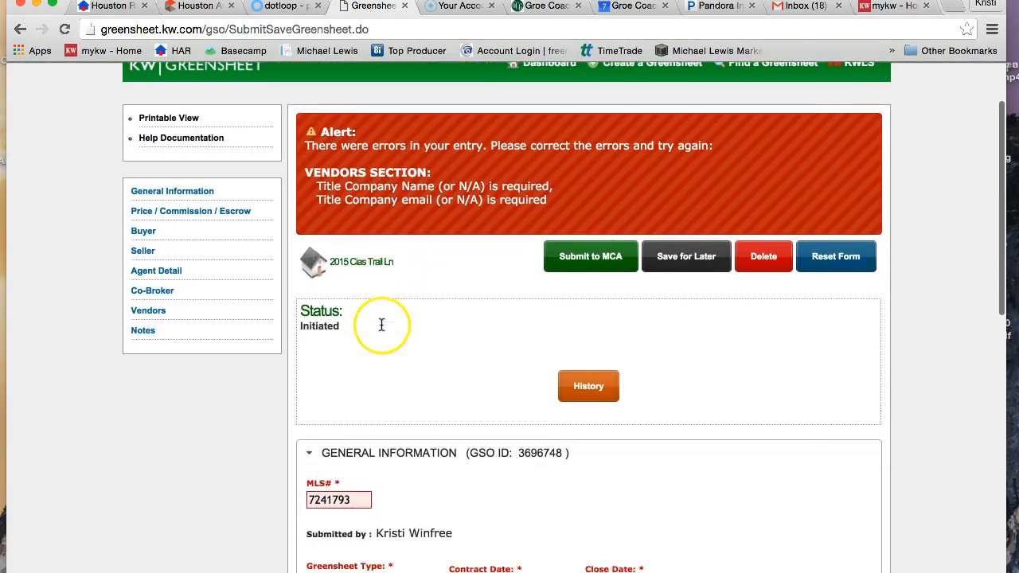
scroll(381, 325, "down", 1)
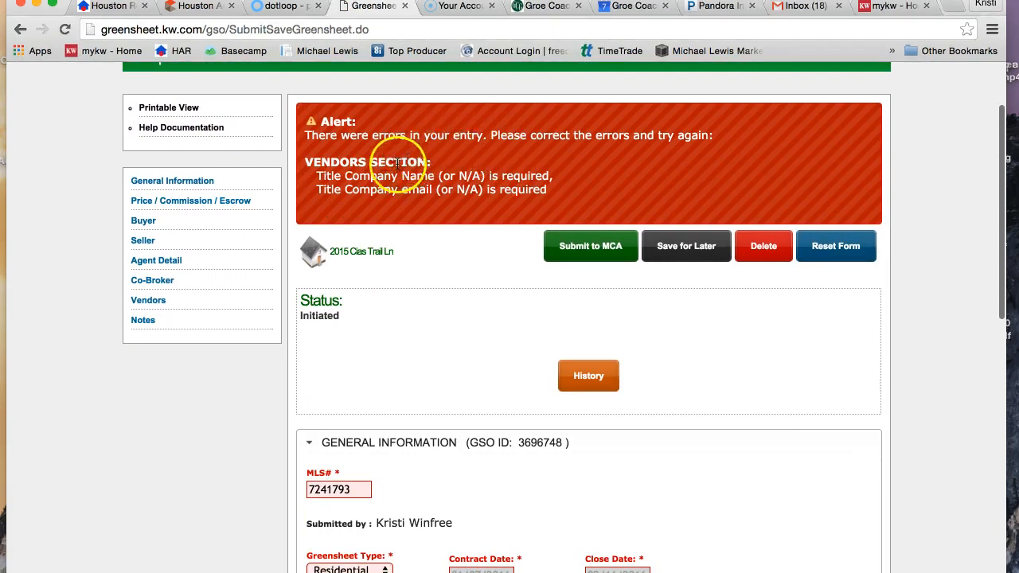
left_click(398, 323)
scroll(396, 323, "down", 10)
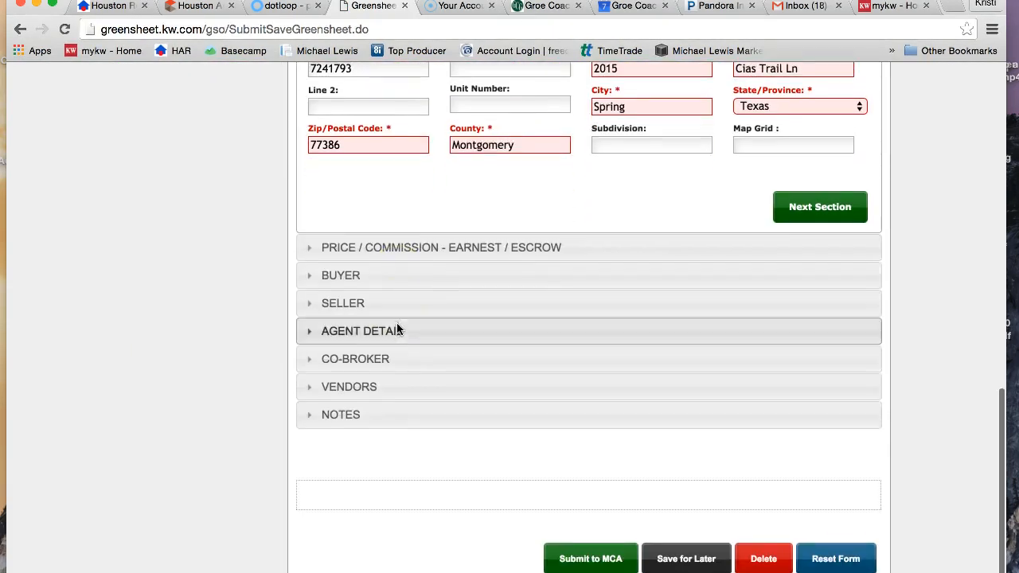
left_click(343, 390)
scroll(365, 147, "down", 10)
left_click(366, 147)
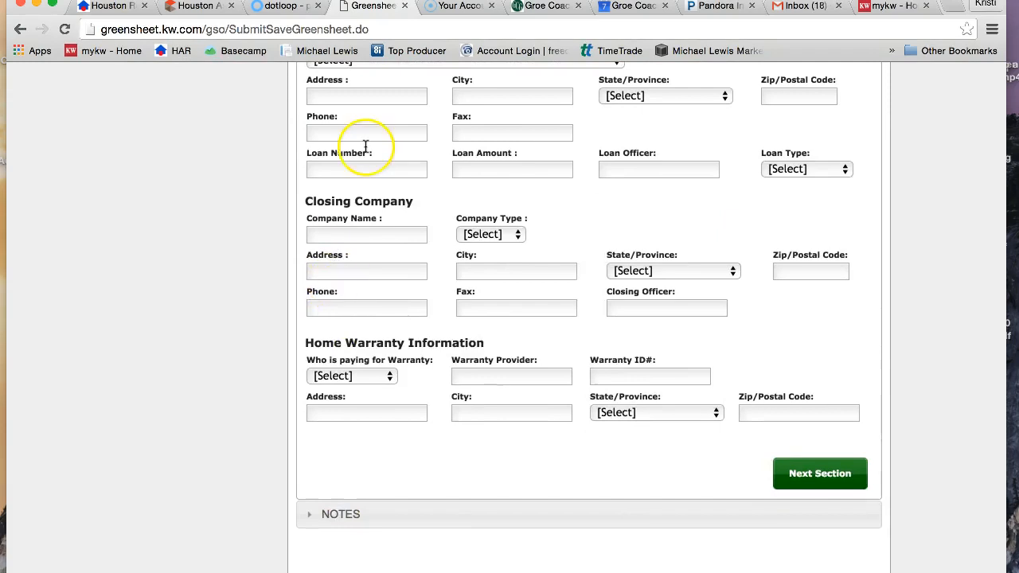
scroll(365, 147, "up", 6)
left_click(329, 211)
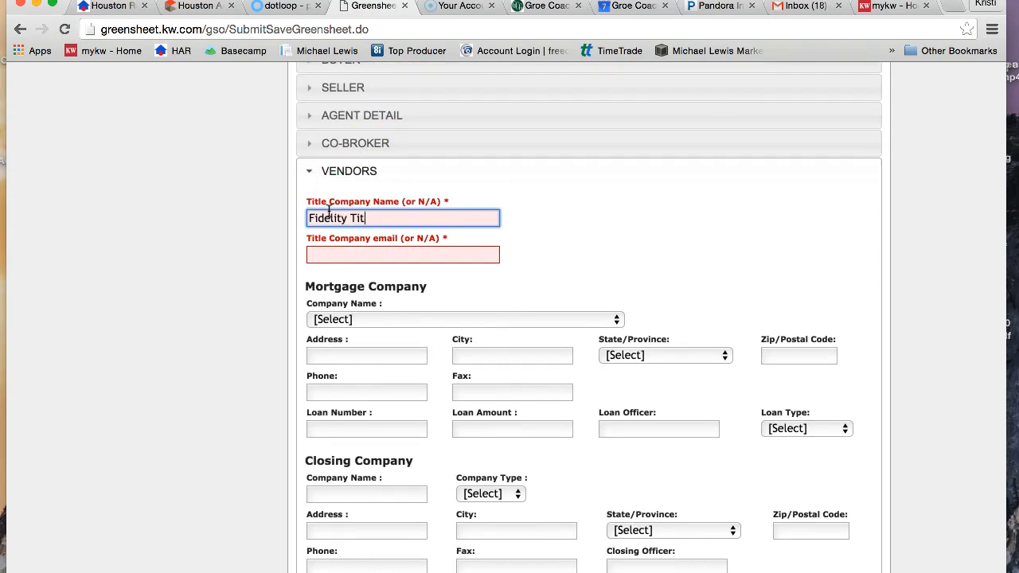
type("Fidelity Title")
left_click(333, 254)
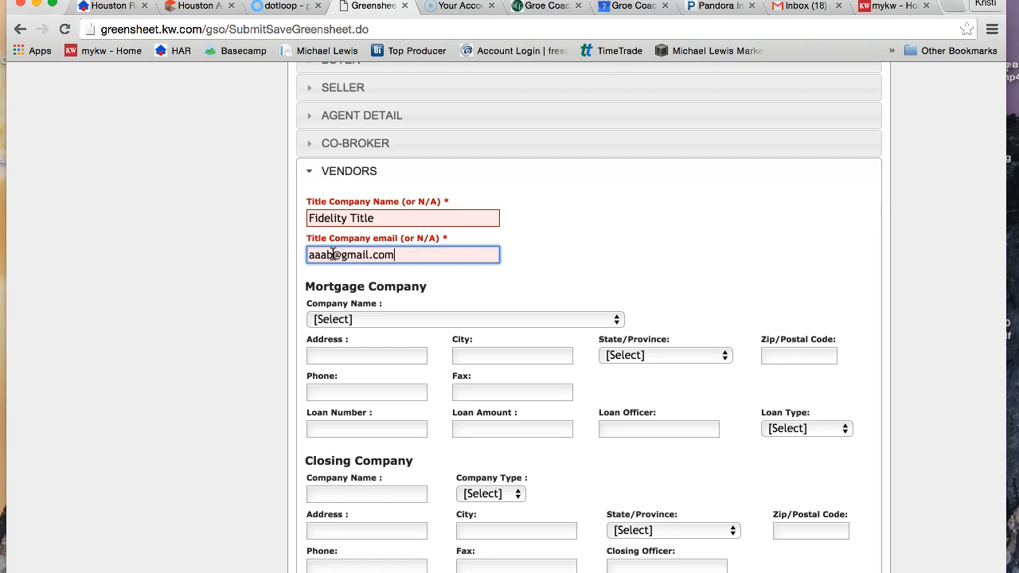
Continue to the Notes section, leave it blank, and submit the greensheet to the MCA with the paperwork managed as normal.
scroll(593, 223, "down", 5)
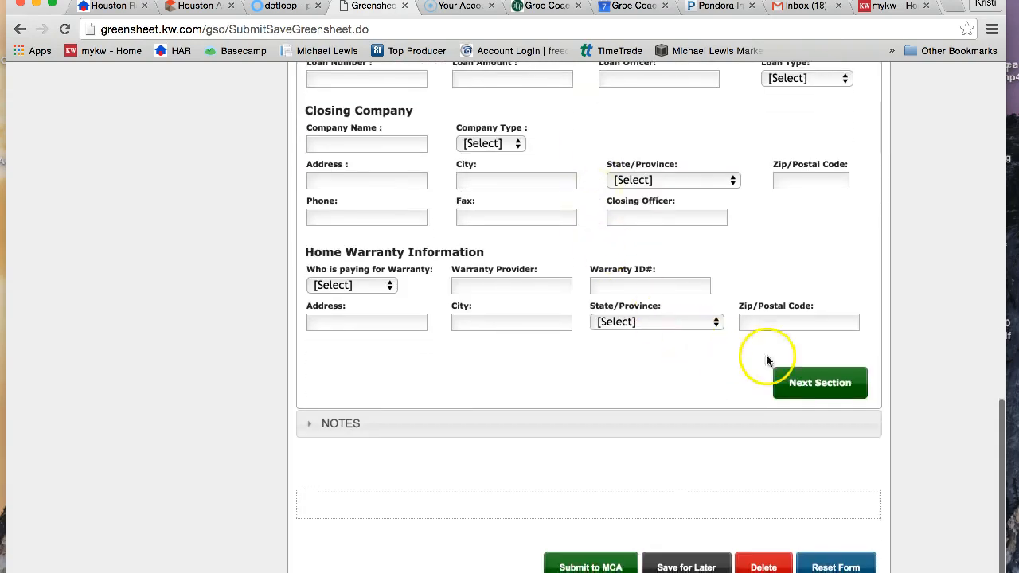
left_click(797, 385)
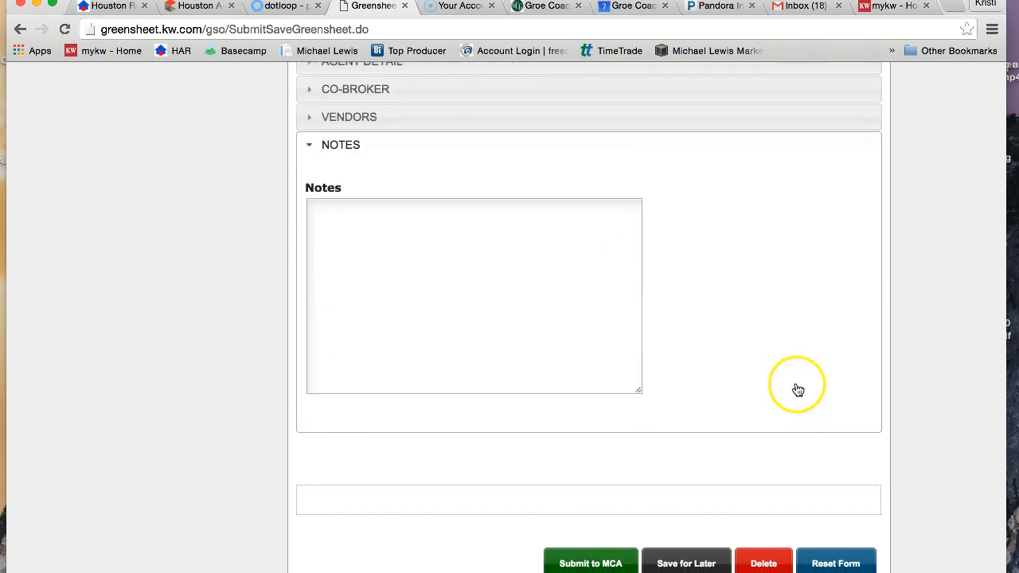
left_click(443, 247)
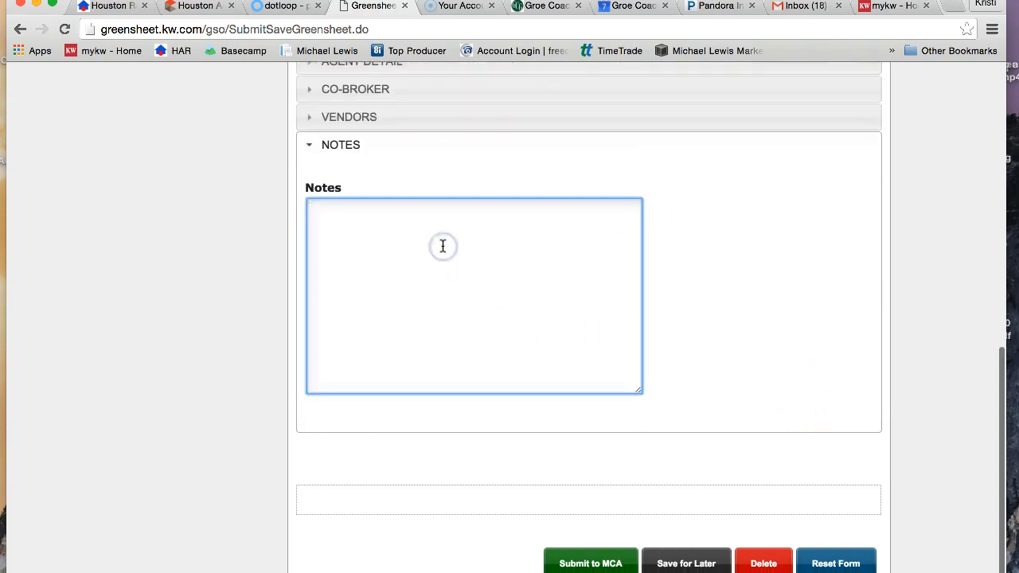
left_click(573, 560)
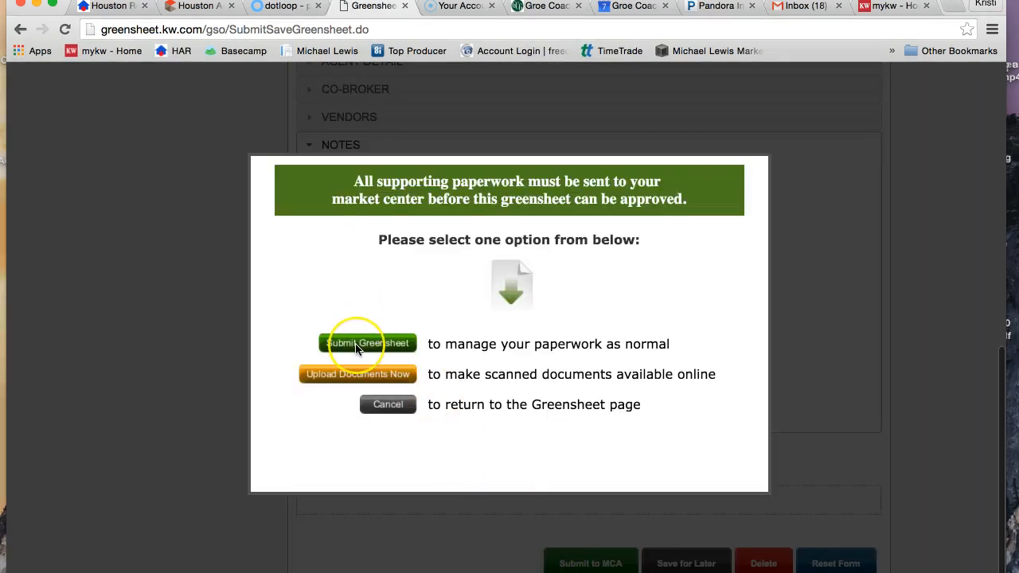
left_click(367, 343)
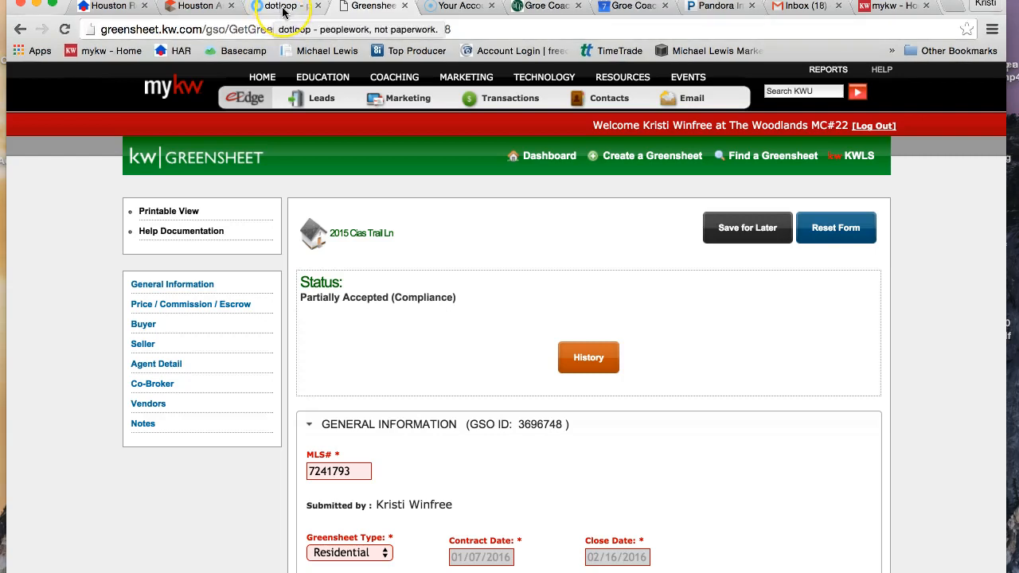
Switch to the mykw home page and open the Greensheet dashboard from its technology resources.
mouse_move(738, 118)
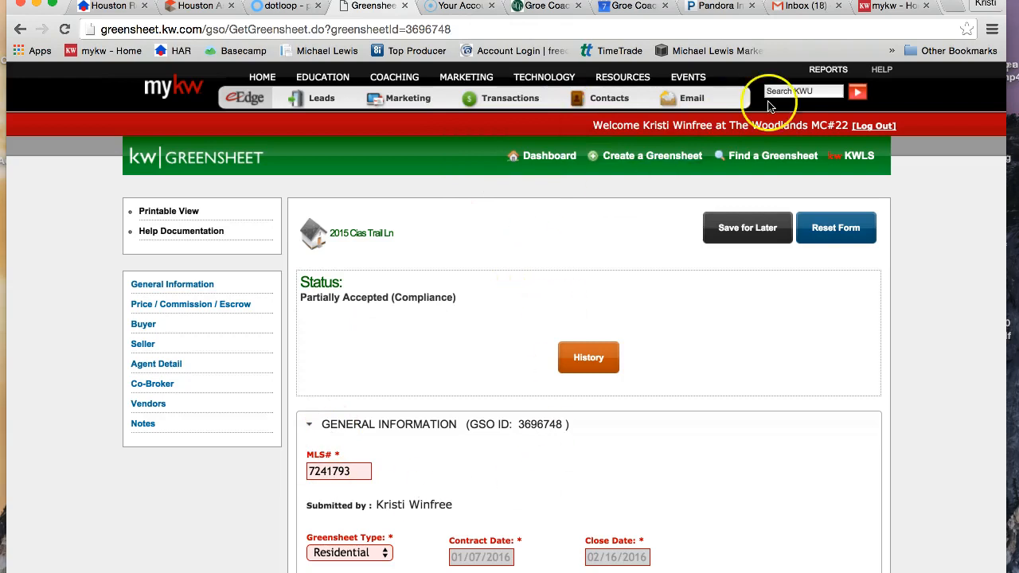
left_click(890, 7)
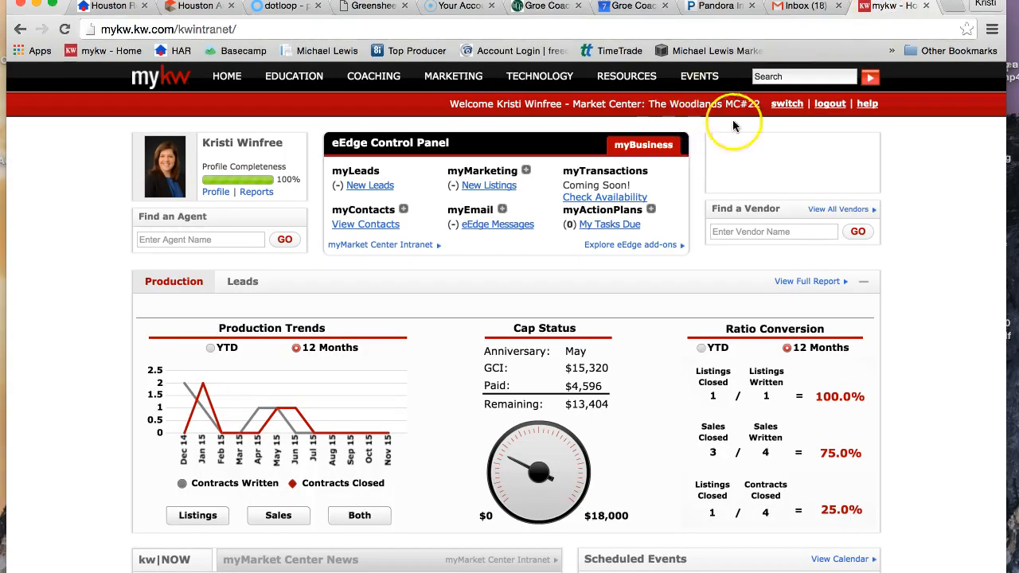
mouse_move(562, 76)
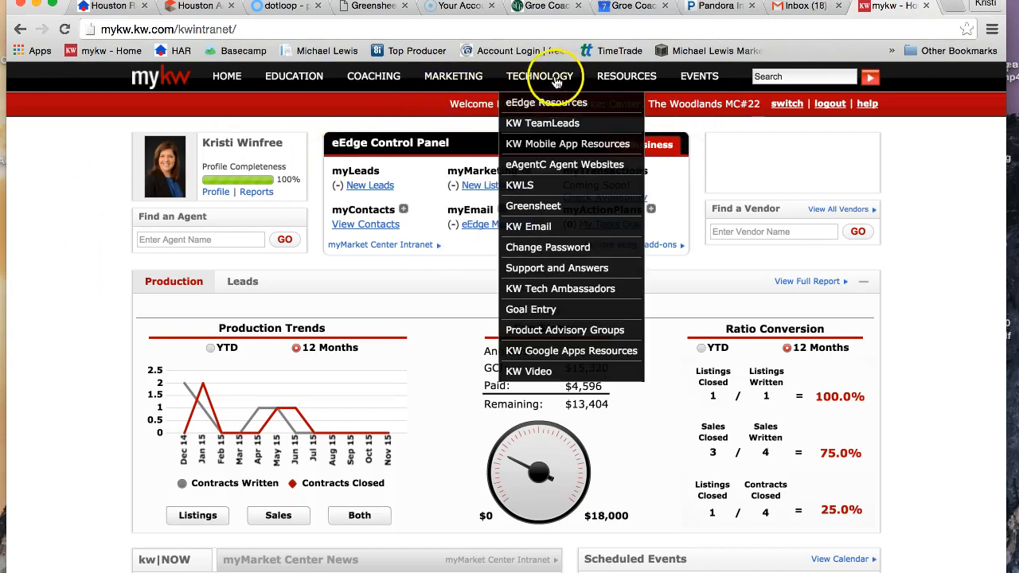
left_click(533, 209)
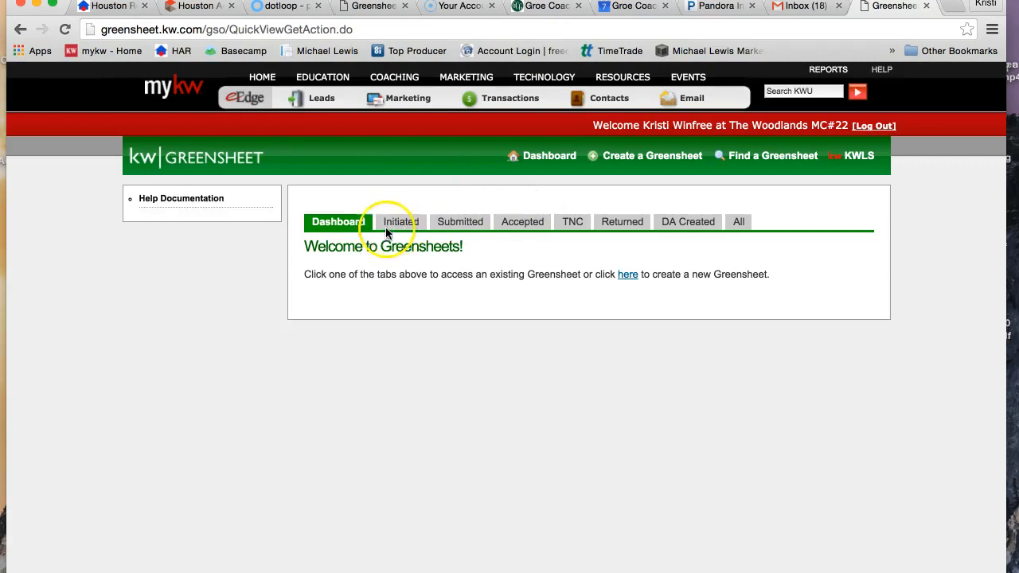
View the Accepted greensheets, check the DA Created list, and return to the Accepted list.
left_click(526, 228)
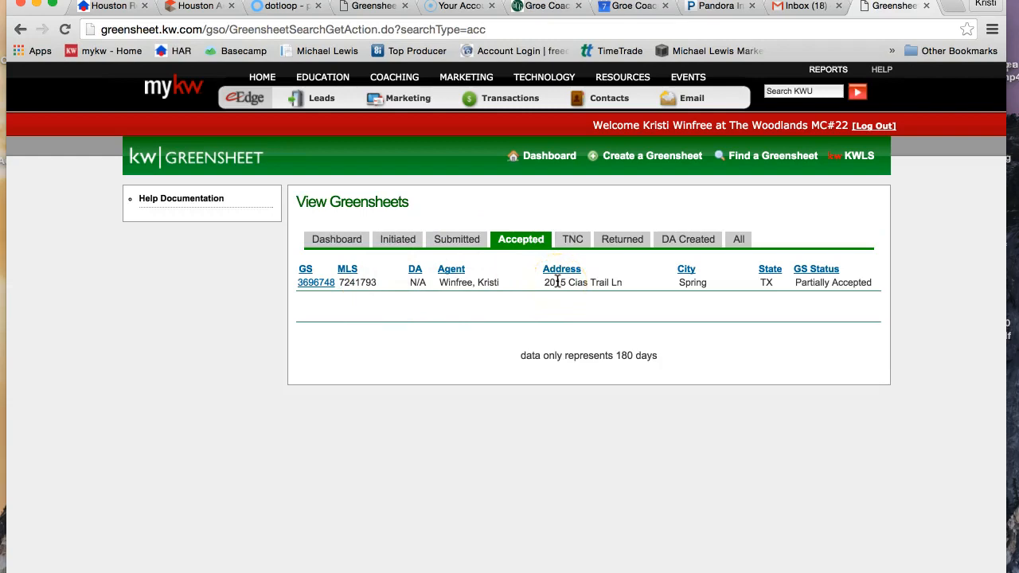
left_click(675, 239)
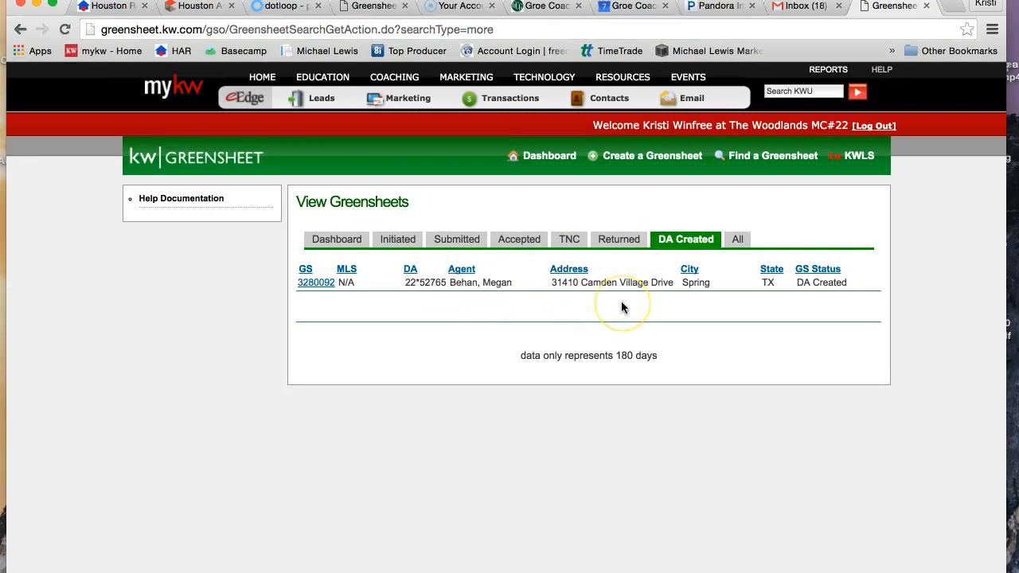
left_click(517, 240)
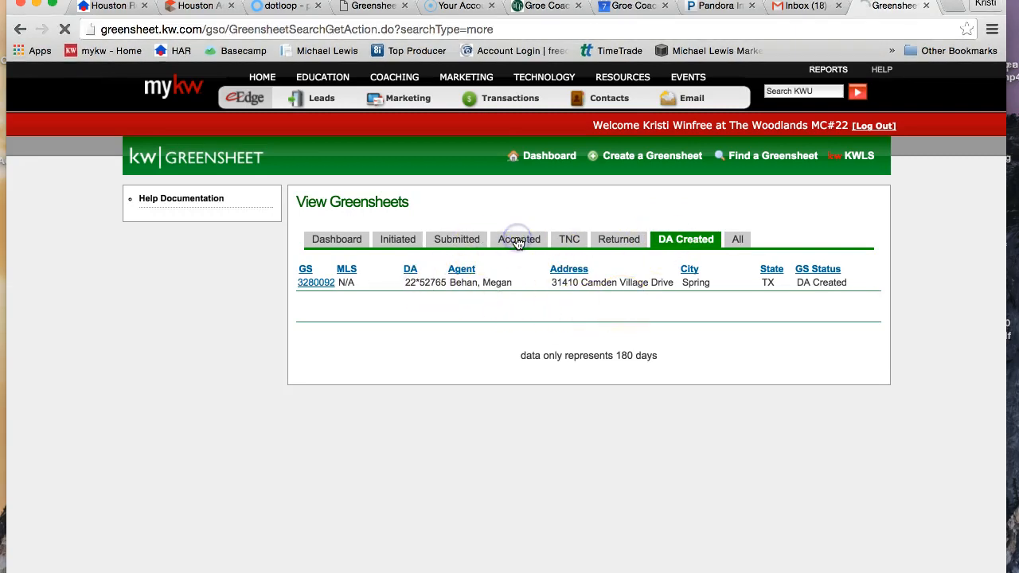